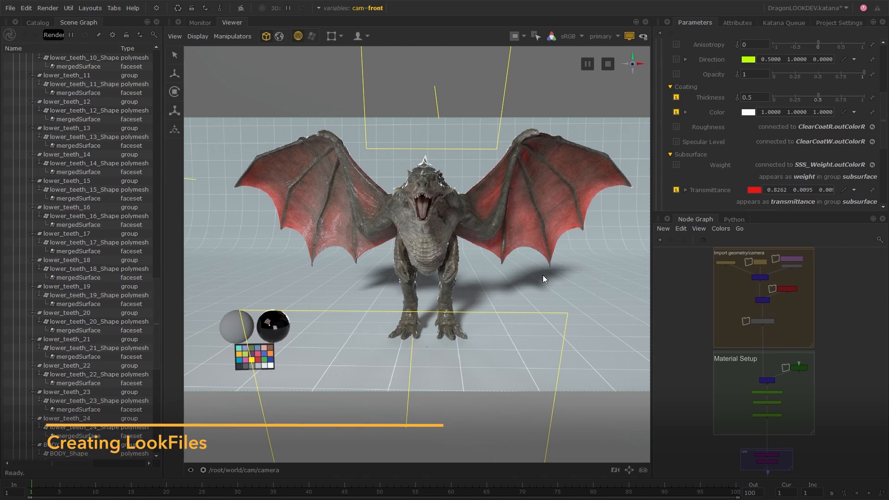
# Step: Add a LookFileBake node inside the Material Setup group, beside the material assign nodes
pyautogui.moveTo(652, 302); pyautogui.dragTo(526, 319)
pyautogui.moveTo(575, 387); pyautogui.dragTo(634, 363, button='middle')
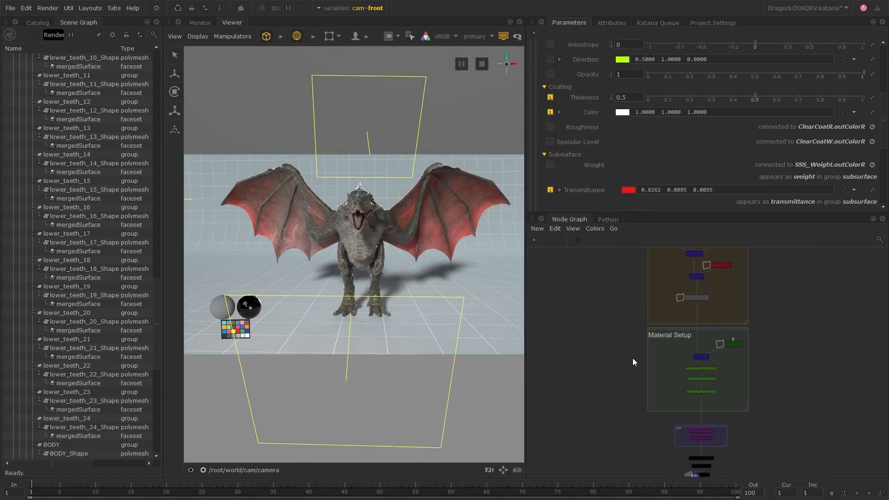
pyautogui.scroll(3, 634, 363)
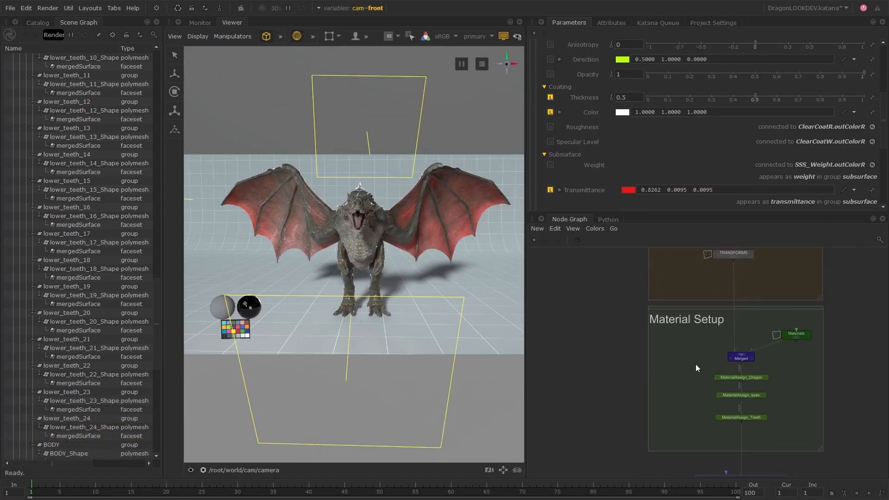
pyautogui.press('Tab')
pyautogui.write('lookfi')
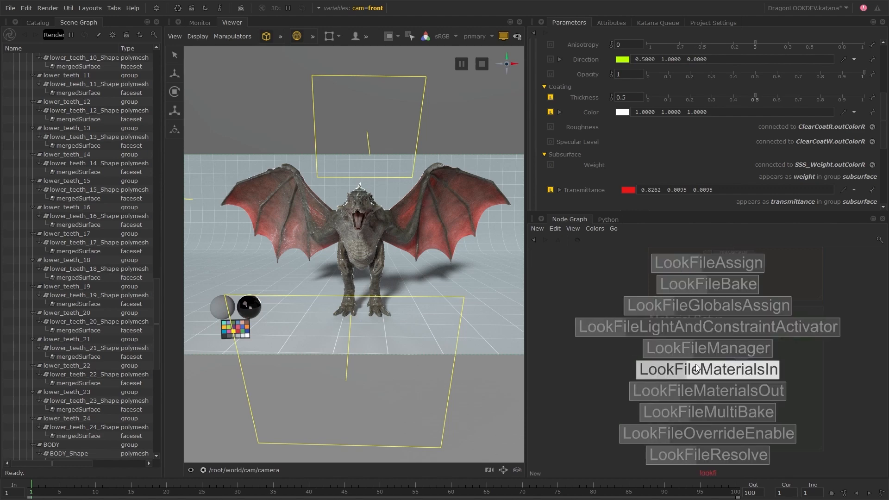
pyautogui.click(699, 284)
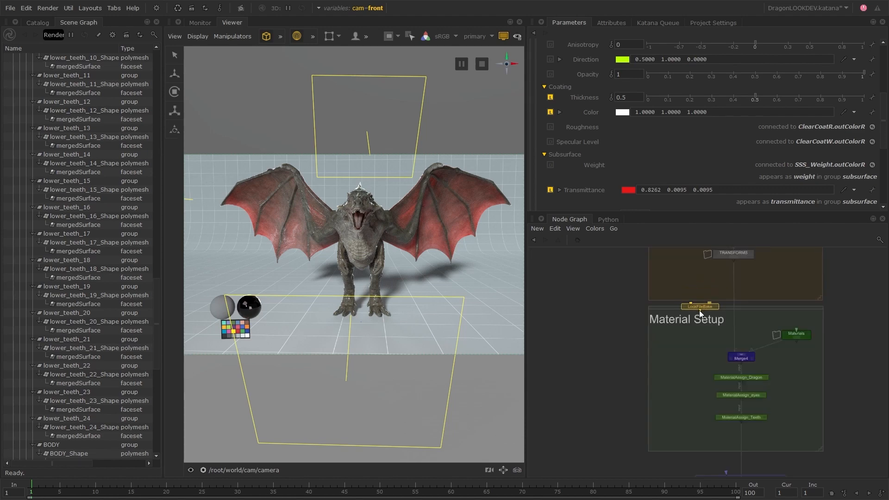
pyautogui.click(682, 391)
pyautogui.moveTo(777, 396); pyautogui.dragTo(727, 393, button='middle')
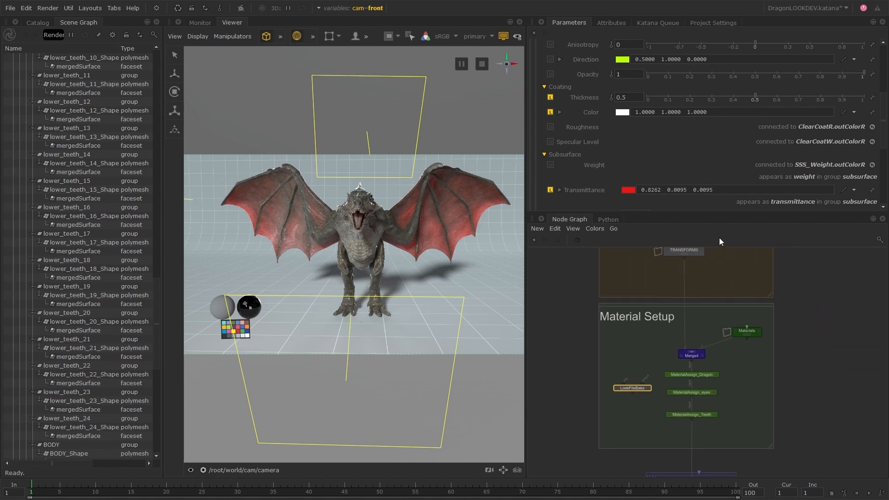
# Step: Connect the LookFileBake node's orig input to the output of the TRANSFORMS node
pyautogui.moveTo(724, 212); pyautogui.dragTo(726, 149)
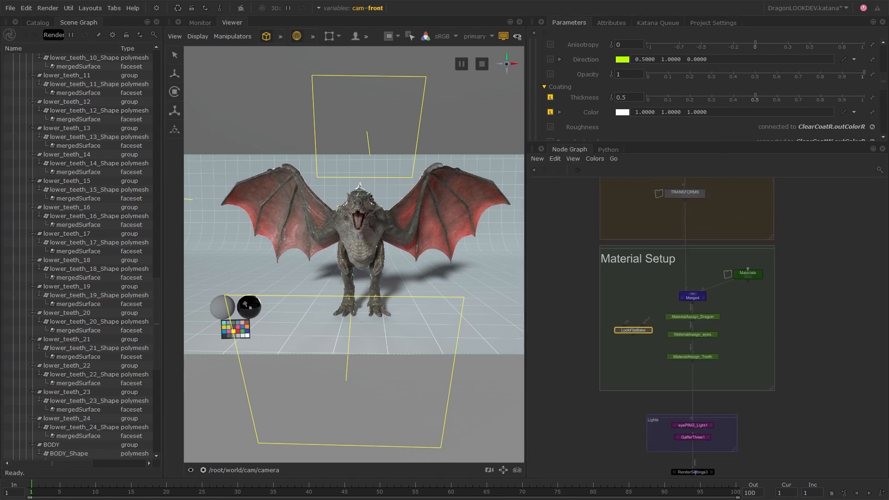
pyautogui.scroll(5, 657, 365)
pyautogui.click(610, 343)
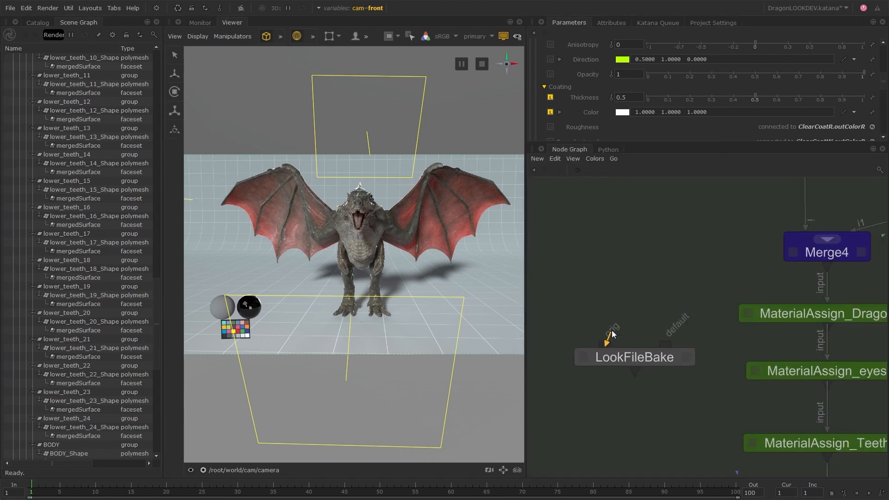
pyautogui.scroll(-4, 685, 213)
pyautogui.moveTo(685, 213); pyautogui.dragTo(637, 364, button='middle')
pyautogui.click(701, 216)
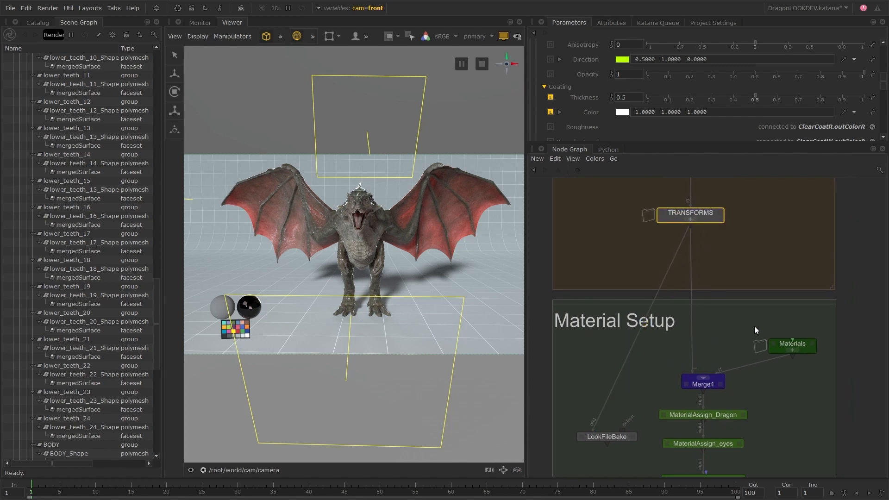
# Step: Connect the LookFileBake node's default input to the MaterialAssign_Teeth output and move the bake node down beside it
pyautogui.moveTo(771, 405); pyautogui.dragTo(767, 325, button='middle')
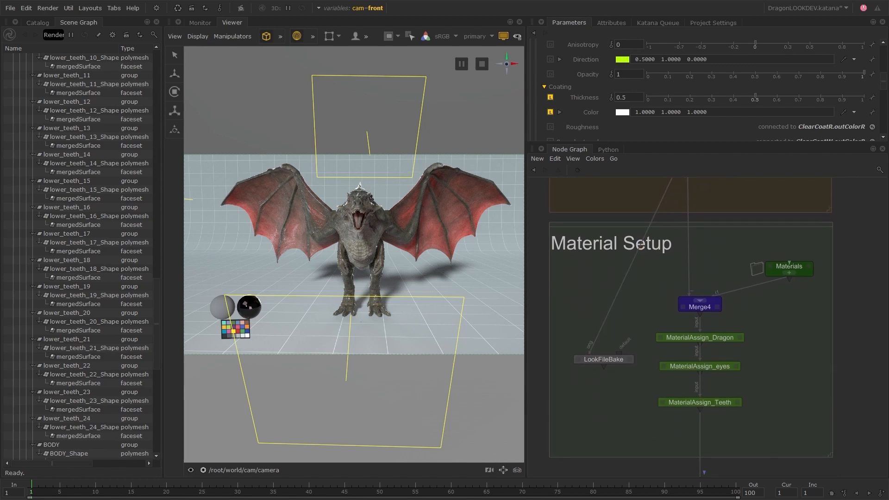
pyautogui.click(619, 351)
pyautogui.moveTo(655, 399); pyautogui.dragTo(625, 335, button='middle')
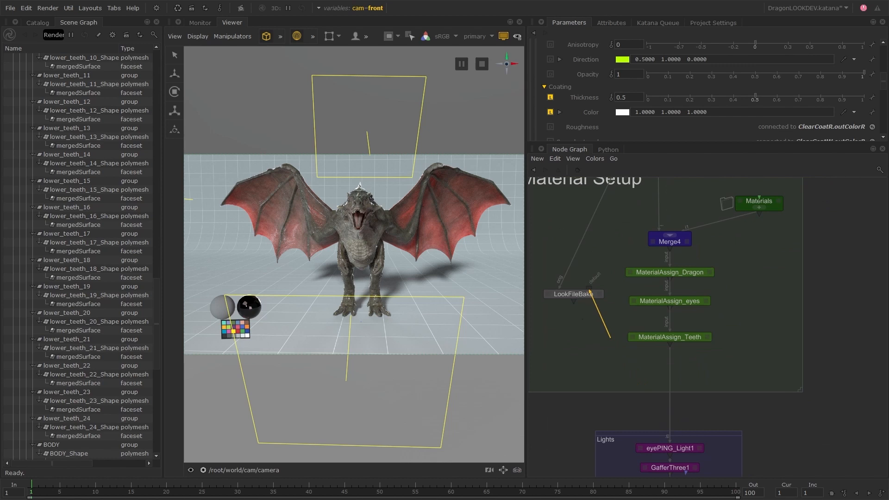
pyautogui.click(666, 337)
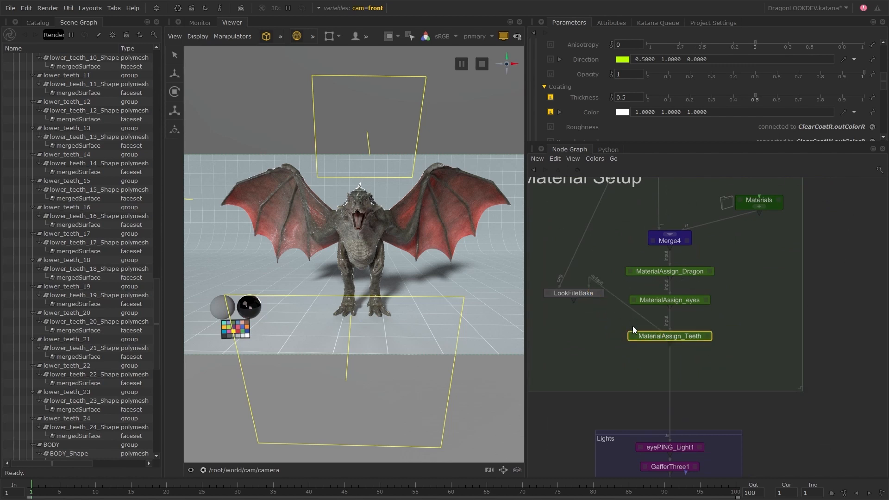
pyautogui.moveTo(585, 295); pyautogui.dragTo(575, 346)
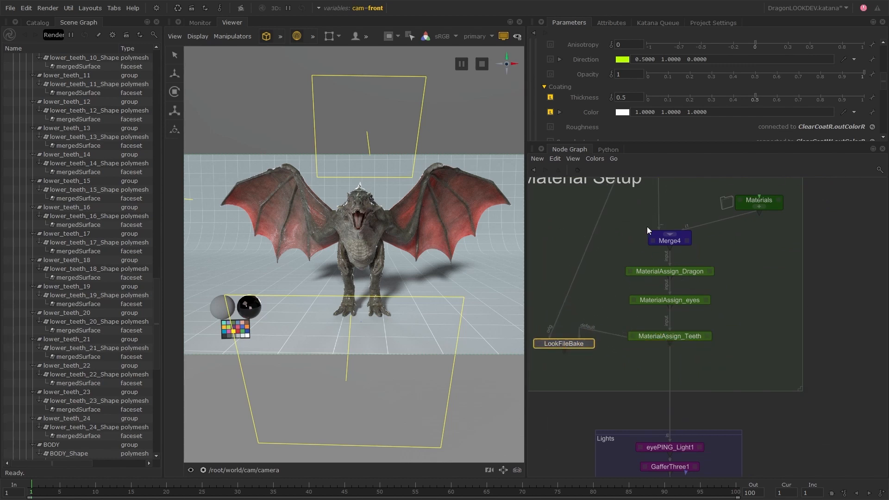
# Step: Open the LookFileBake node's parameters and set its root location to the scene graph's /root/world/geo/asset
pyautogui.moveTo(727, 336); pyautogui.dragTo(730, 395, button='middle')
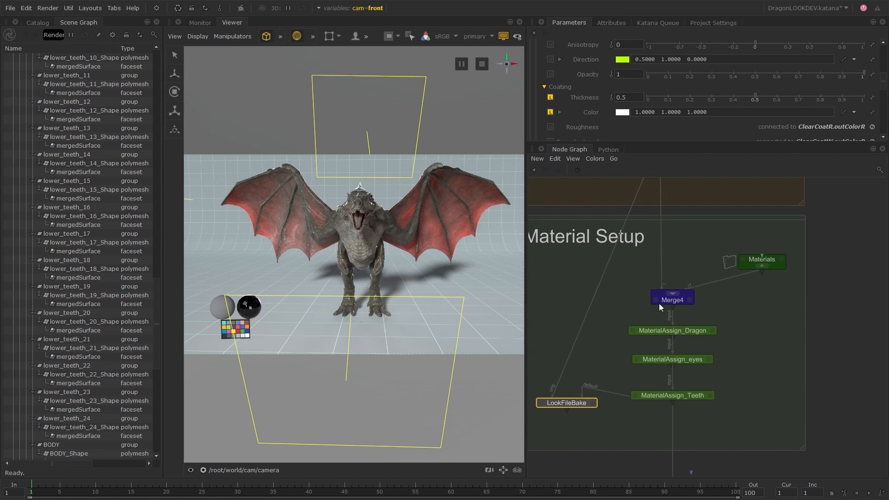
pyautogui.scroll(-3, 660, 304)
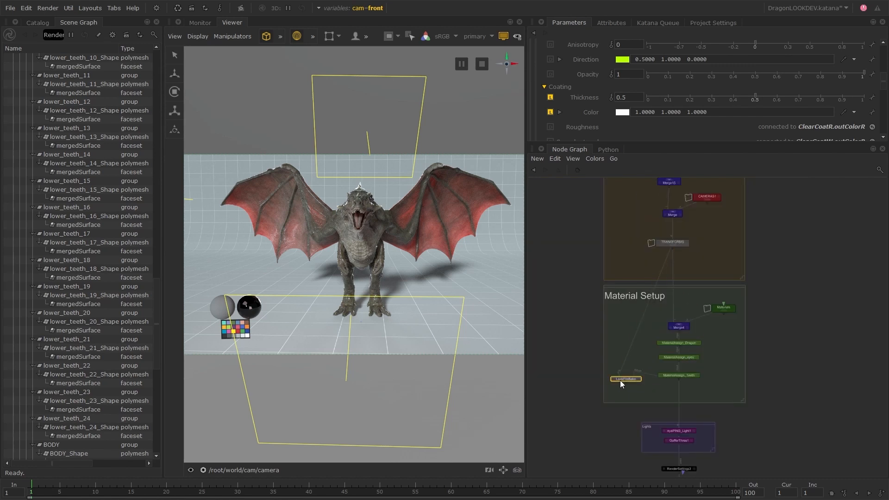
pyautogui.scroll(5, 626, 384)
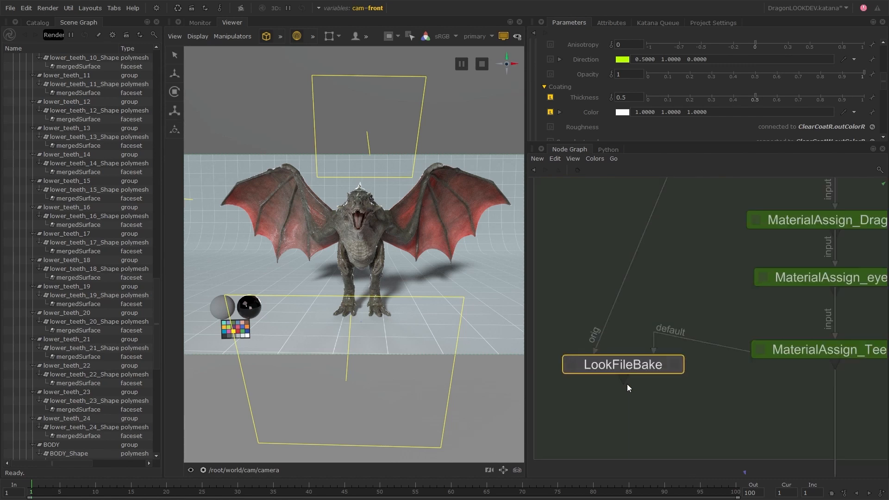
pyautogui.click(675, 365)
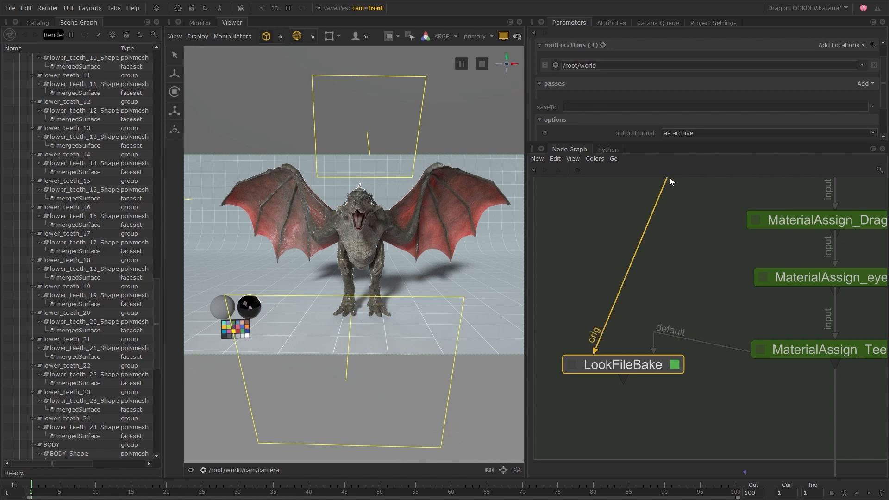
pyautogui.moveTo(667, 143); pyautogui.dragTo(662, 271)
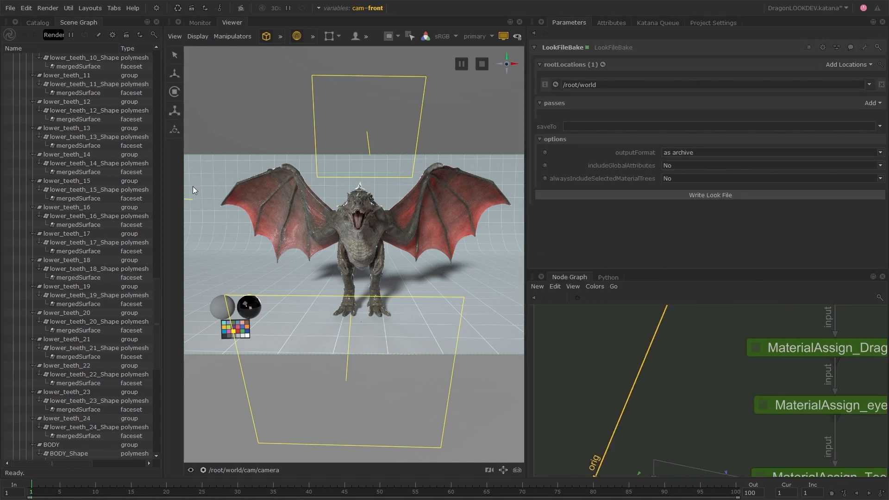
pyautogui.moveTo(160, 294); pyautogui.dragTo(159, 55)
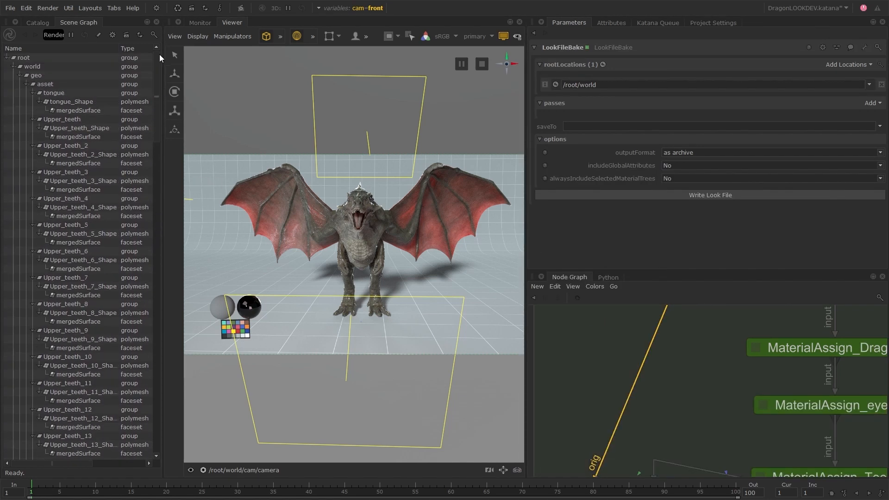
pyautogui.click(57, 84)
pyautogui.moveTo(57, 84); pyautogui.dragTo(607, 87)
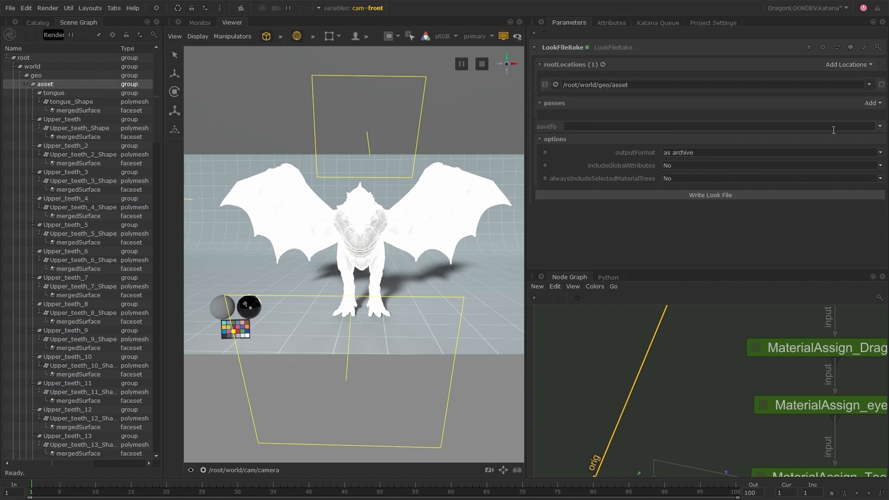
# Step: Set the look file's save path to dragon.klf in the lookfile folder of Dragon_Asset
pyautogui.click(879, 126)
pyautogui.click(819, 137)
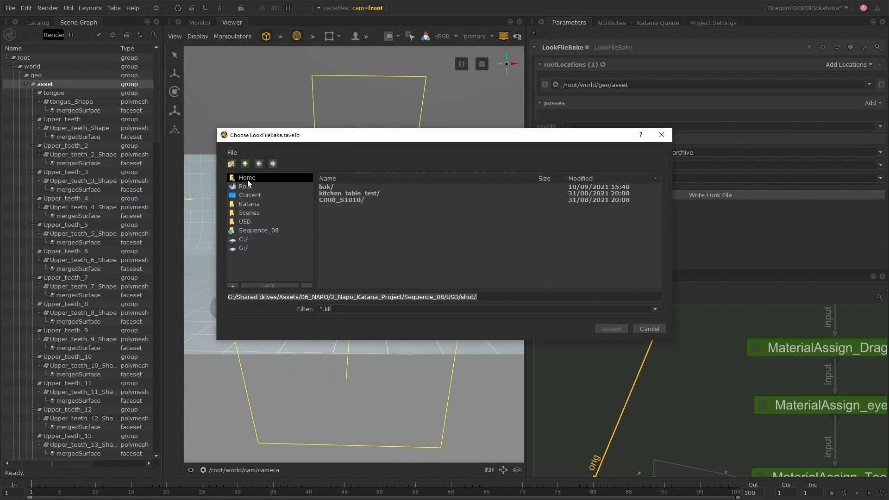
pyautogui.click(250, 213)
pyautogui.click(376, 246)
pyautogui.click(376, 189)
pyautogui.click(373, 188)
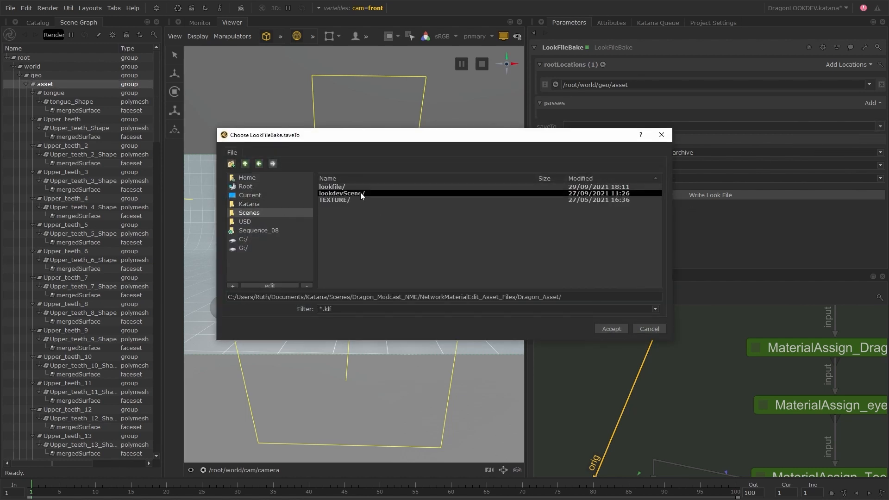
pyautogui.doubleClick(342, 187)
pyautogui.click(622, 297)
pyautogui.write('dragon.k')
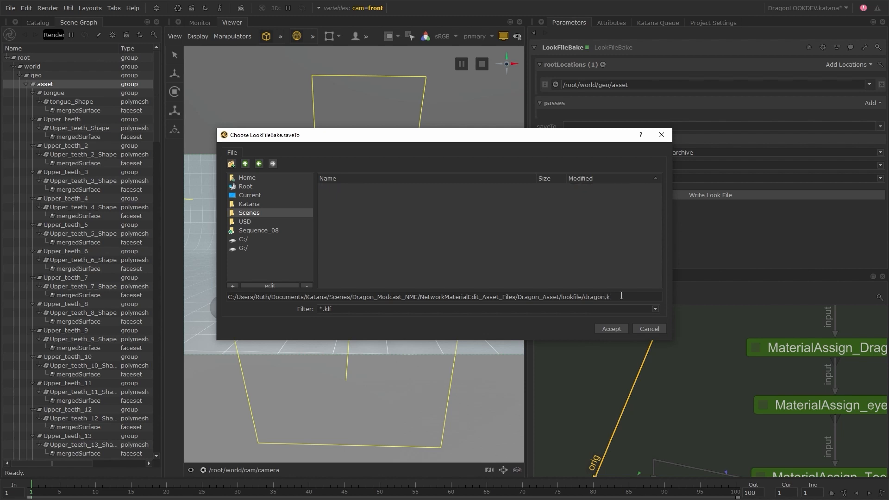
pyautogui.press('Return')
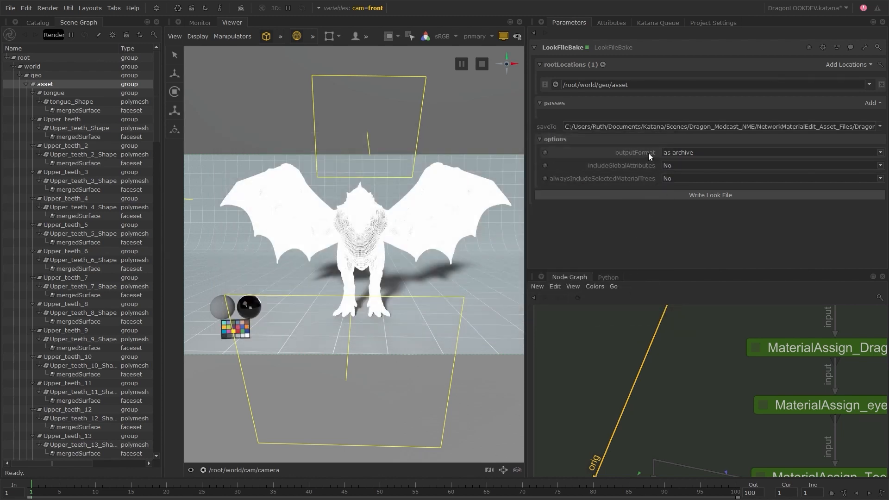
# Step: Keep the output format as archive and write the look file to dragon.klf
pyautogui.click(710, 153)
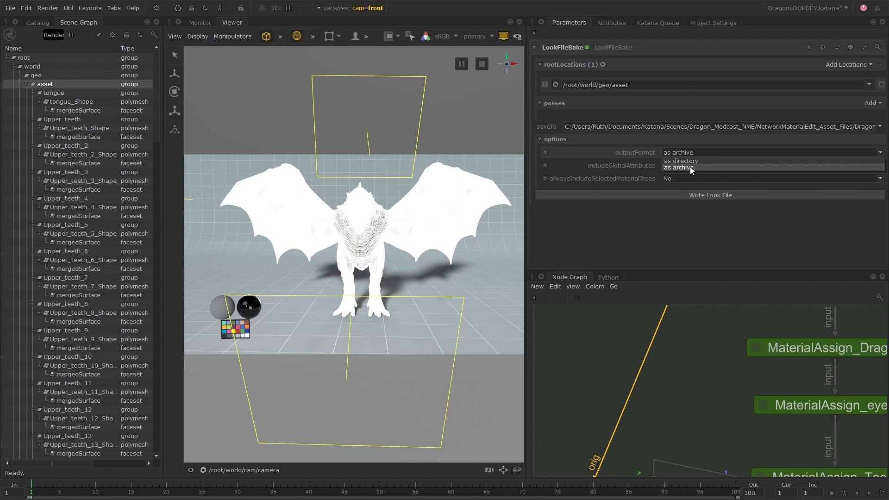
pyautogui.click(693, 168)
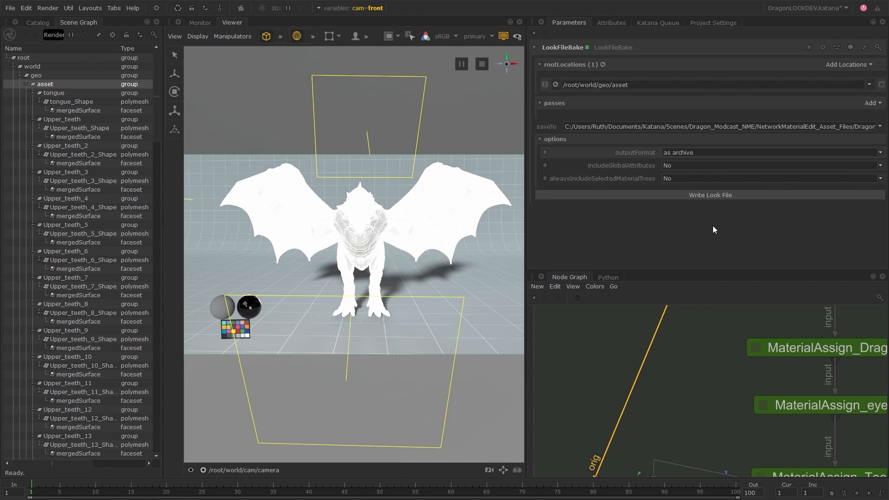
pyautogui.click(741, 195)
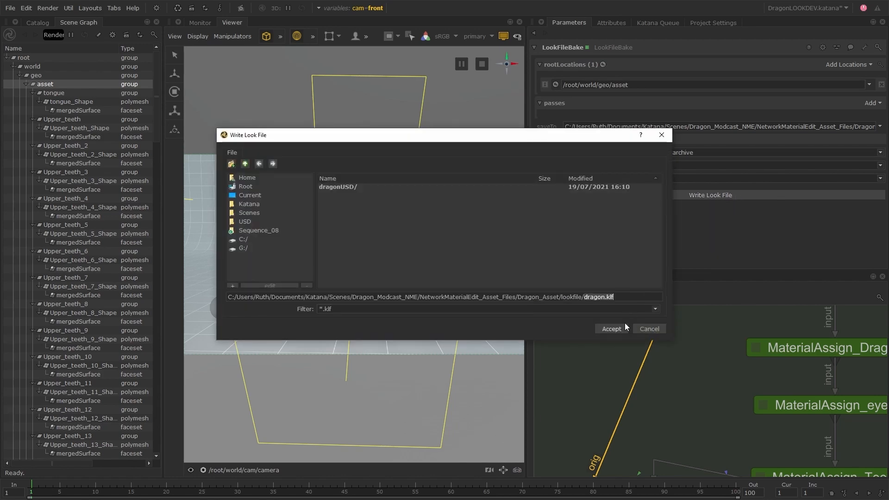
pyautogui.click(624, 327)
pyautogui.scroll(-2, 627, 338)
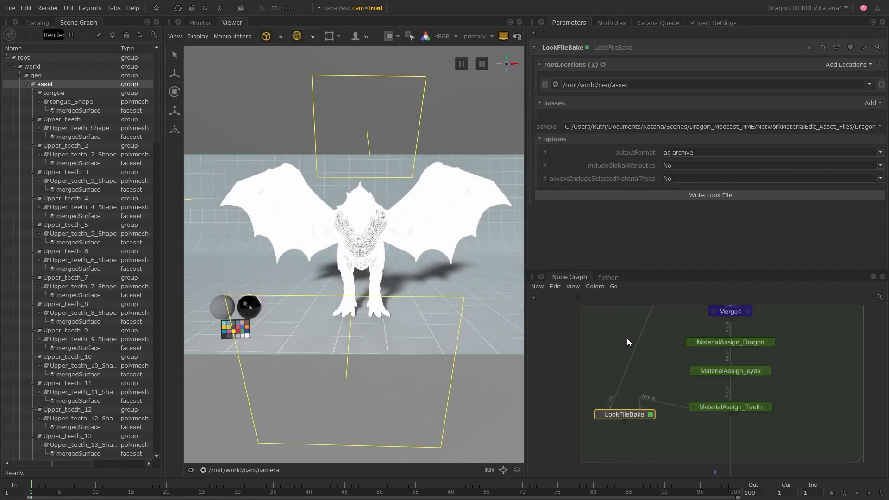
pyautogui.scroll(-2, 627, 338)
pyautogui.moveTo(653, 335); pyautogui.dragTo(659, 386, button='middle')
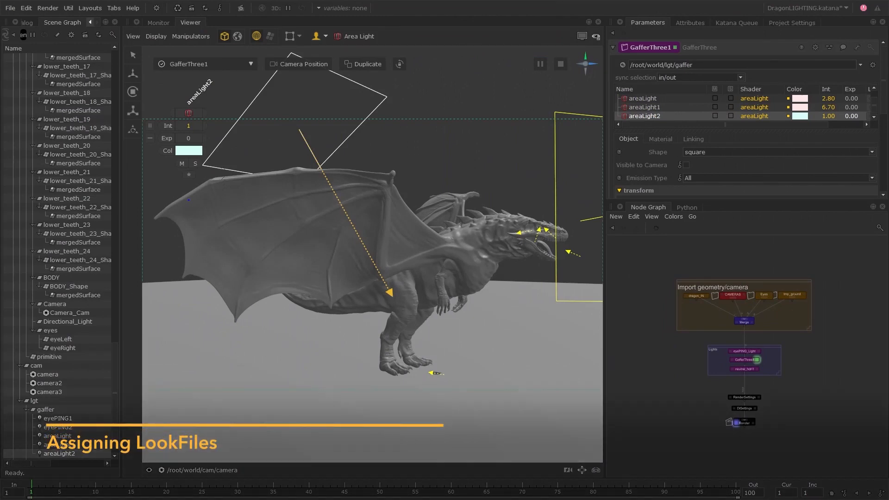
# Step: In the DragonLIGHTING scene, move the Lights group and the render nodes down to make room below the Merge node
pyautogui.scroll(2, 714, 367)
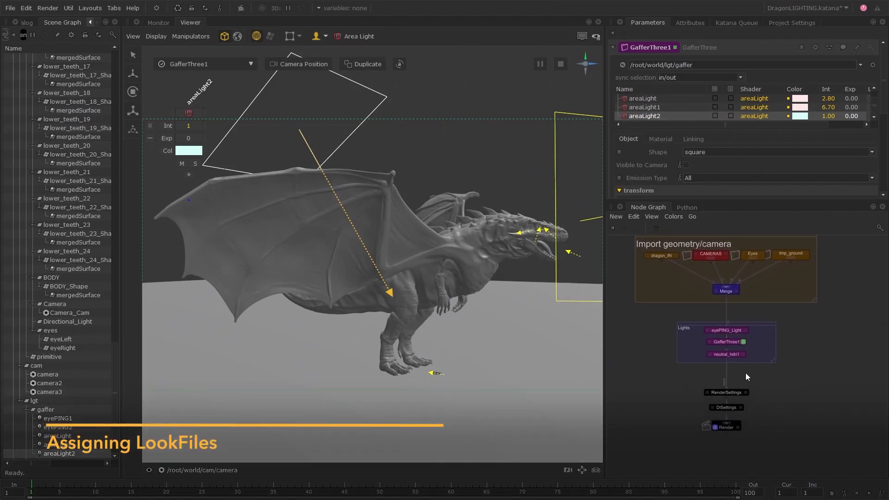
pyautogui.moveTo(809, 320); pyautogui.dragTo(671, 442)
pyautogui.moveTo(759, 326); pyautogui.dragTo(759, 360)
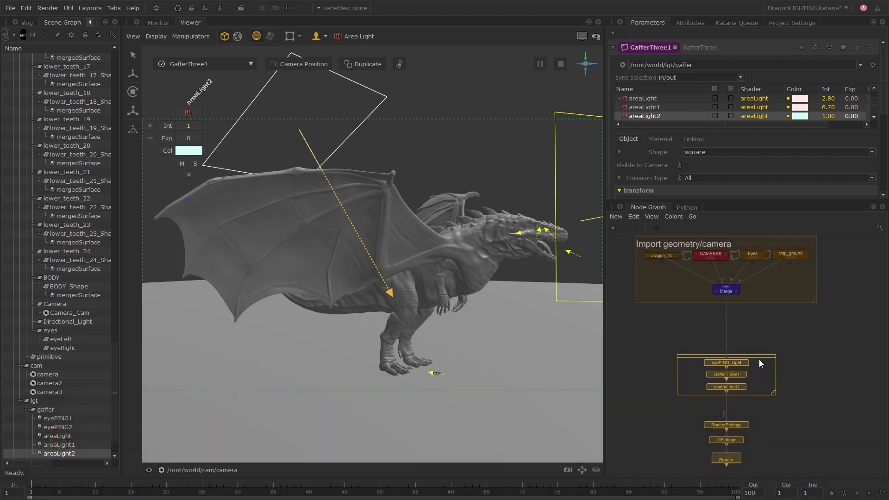
pyautogui.click(768, 328)
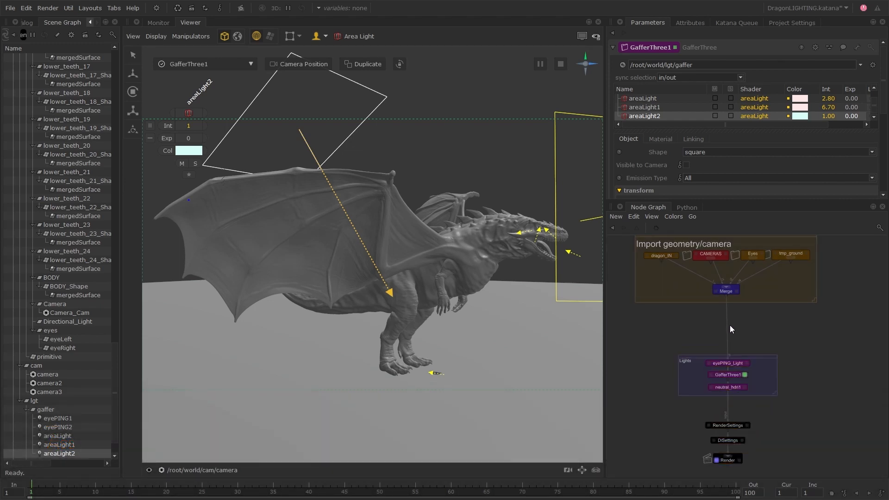
# Step: Start a live render of the view node and show it in the Viewer with the area light's on-screen controls hidden
pyautogui.click(51, 9)
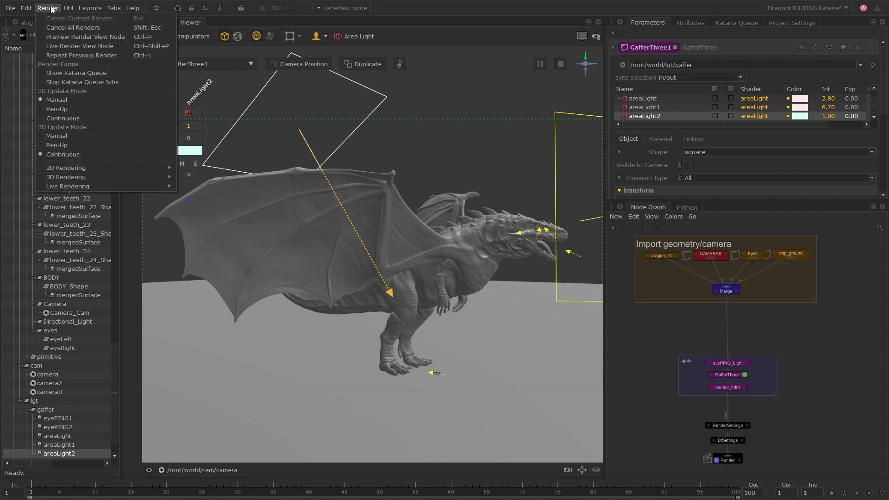
pyautogui.click(95, 48)
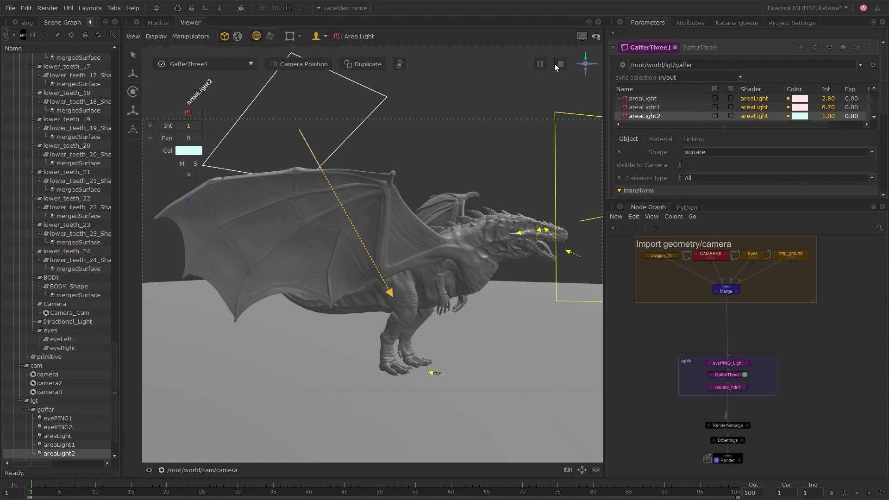
pyautogui.click(582, 37)
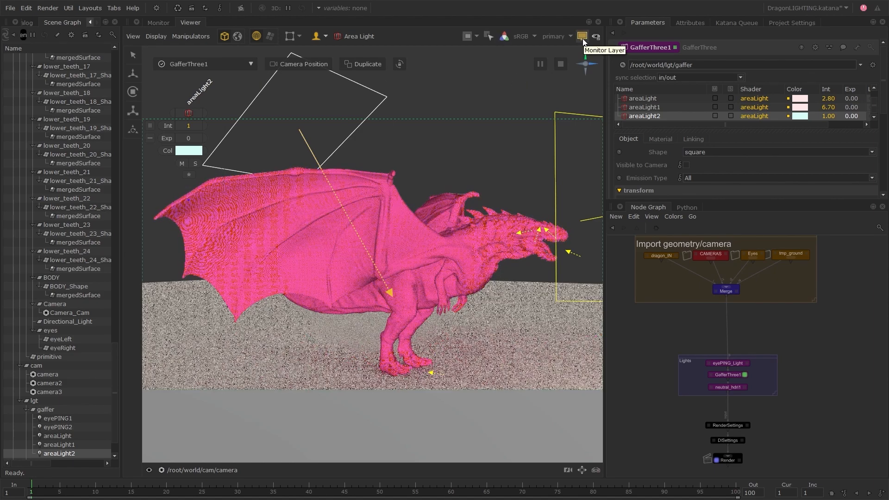
pyautogui.click(319, 39)
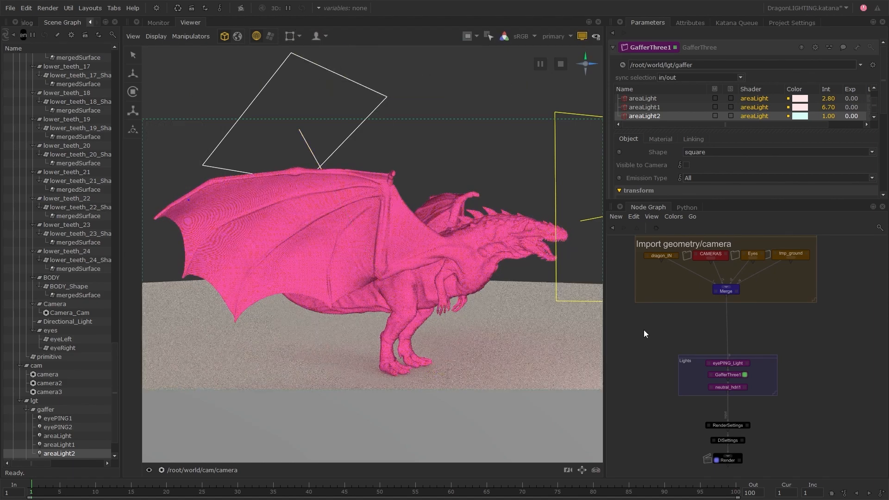
pyautogui.scroll(2, 729, 329)
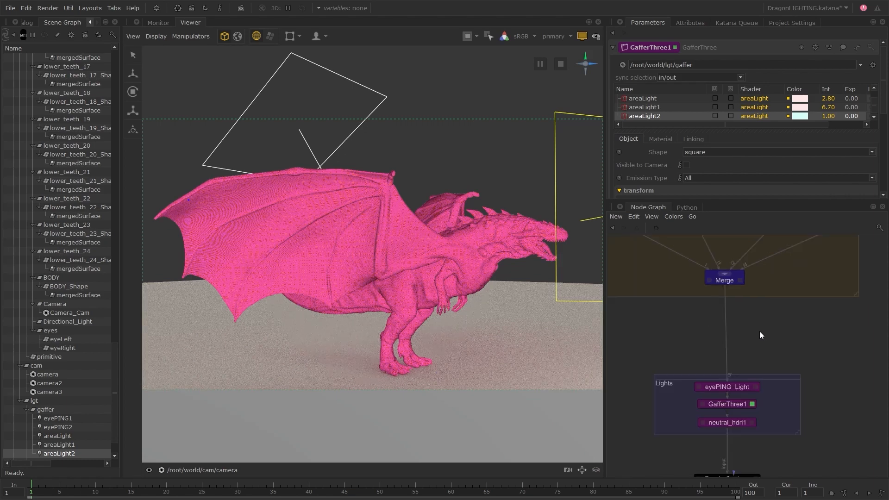
# Step: Widen the node graph area and insert a LookFileAssign node between the Merge node and the Lights group
pyautogui.moveTo(607, 334); pyautogui.dragTo(528, 331)
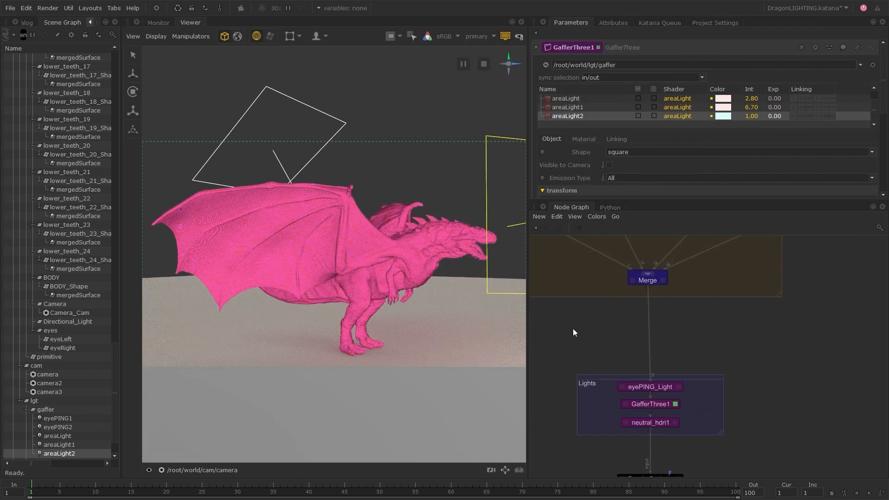
pyautogui.press('Tab')
pyautogui.write('look')
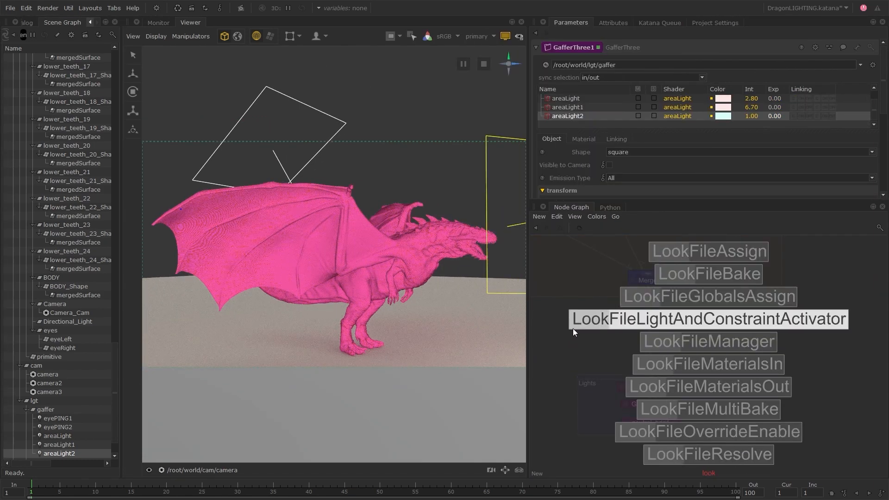
pyautogui.click(701, 253)
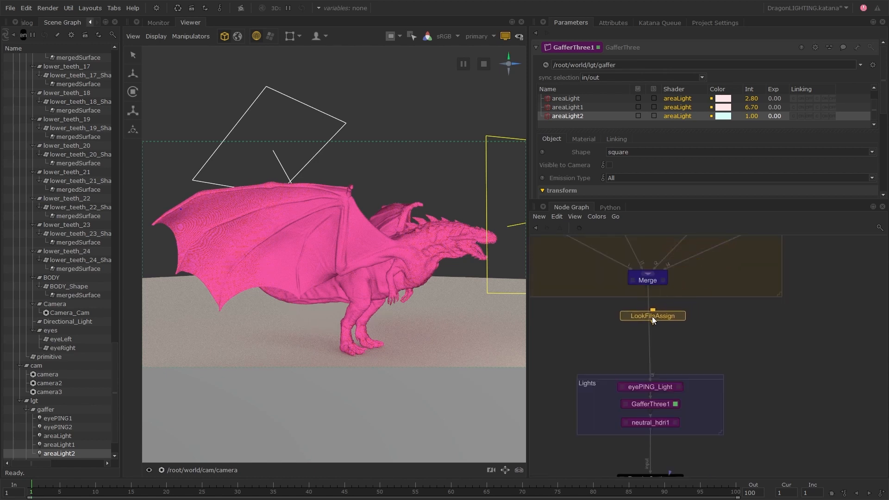
pyautogui.click(650, 318)
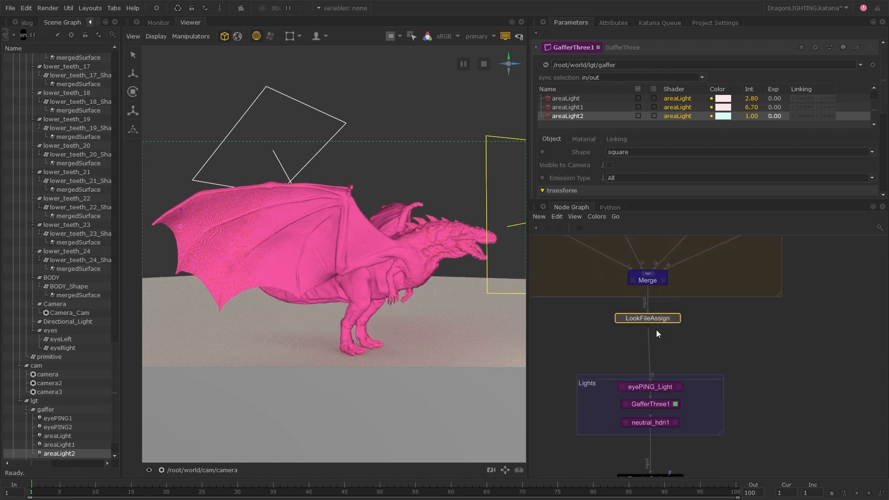
pyautogui.scroll(3, 638, 320)
# Step: Edit the LookFileAssign node and set its CEL target to the dragon's scene graph location, /root/world/geo/asset
pyautogui.click(716, 316)
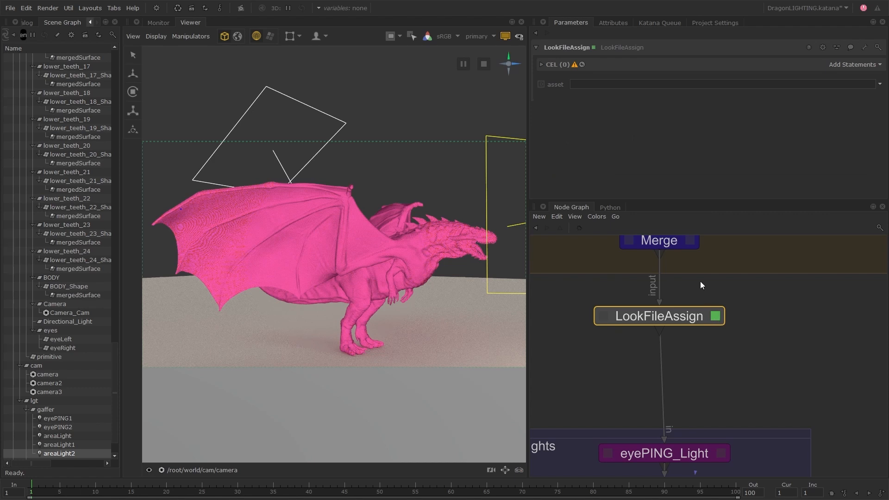
pyautogui.moveTo(115, 364); pyautogui.dragTo(121, 56)
pyautogui.click(55, 84)
pyautogui.moveTo(55, 85); pyautogui.dragTo(854, 70)
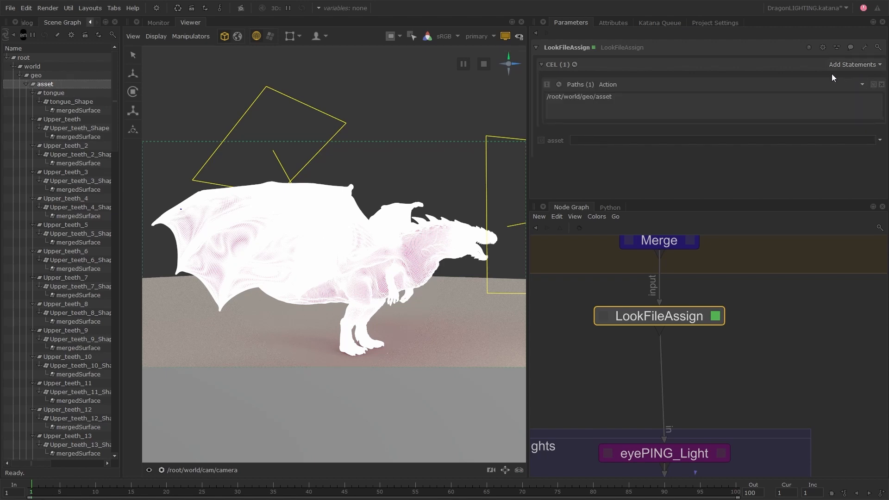
# Step: Set the LookFileAssign asset to dragon.klf from the lookfile folder, and clear the dragon selection
pyautogui.click(879, 141)
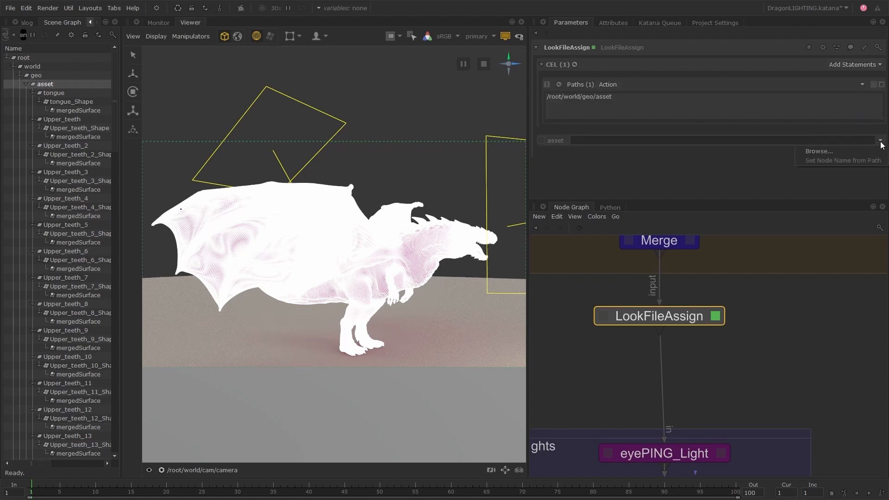
pyautogui.click(846, 154)
pyautogui.click(360, 187)
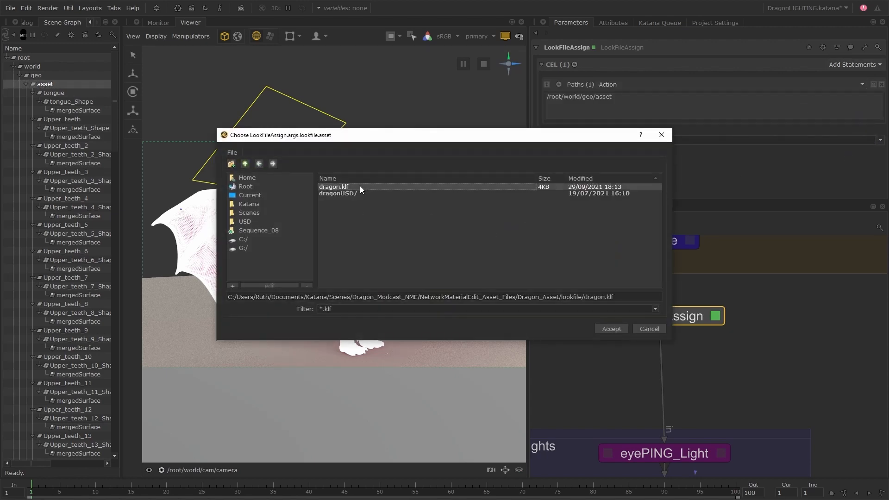
pyautogui.click(611, 329)
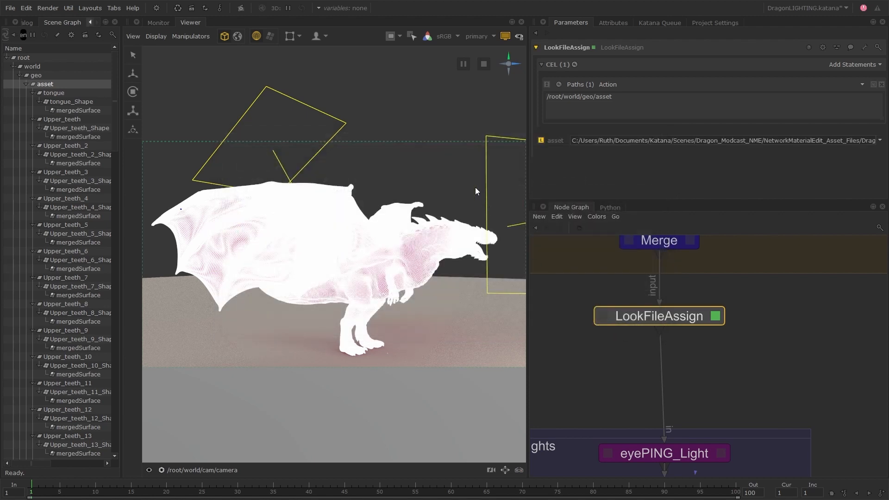
pyautogui.click(453, 149)
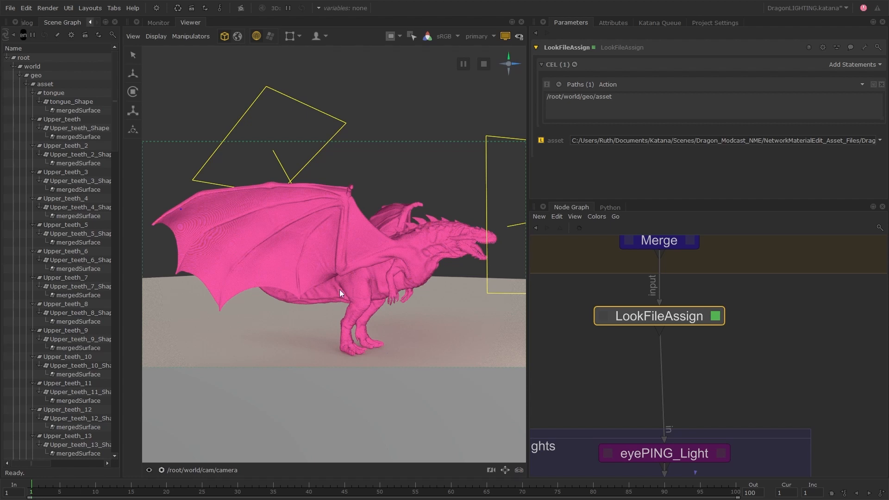
# Step: Examine the lookfile attribute on the dragon's BODY_Shape with LookFileAssign disabled and re-enabled
pyautogui.click(338, 234)
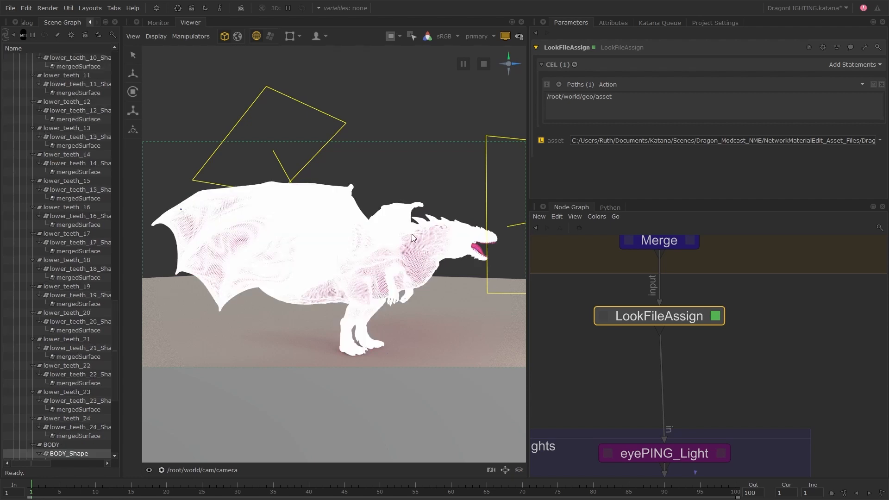
pyautogui.click(613, 22)
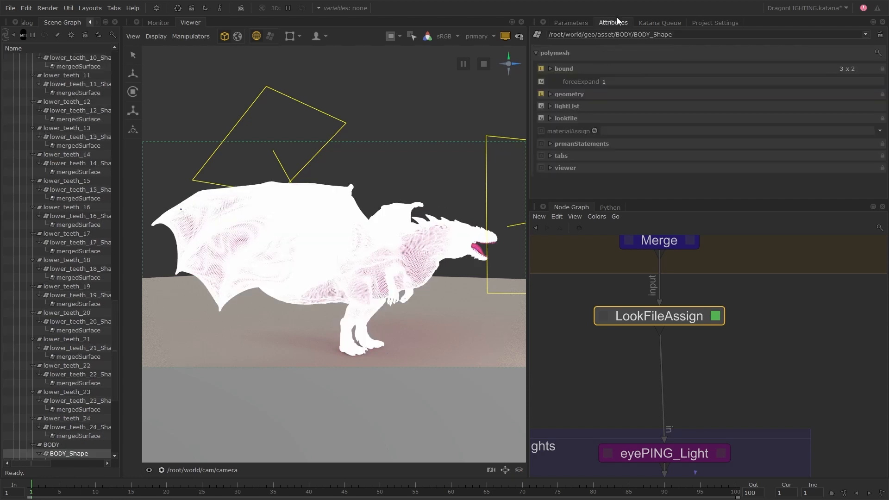
pyautogui.click(563, 119)
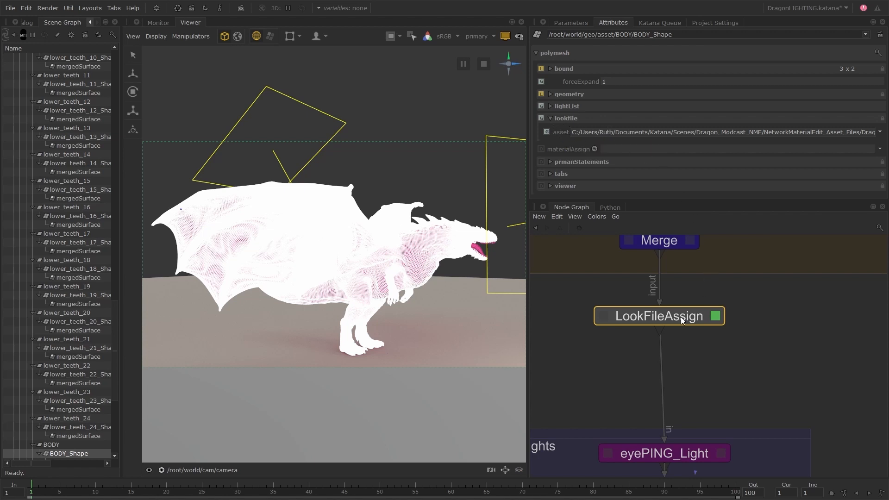
pyautogui.press('d')
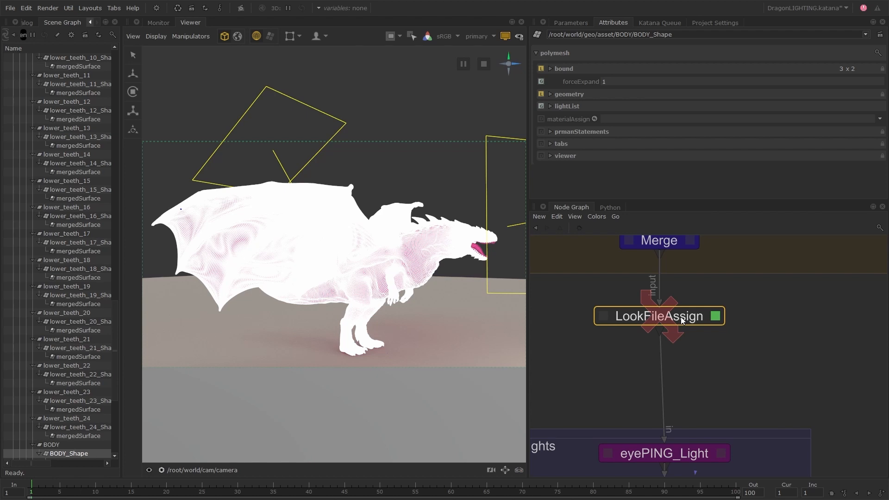
pyautogui.press('d')
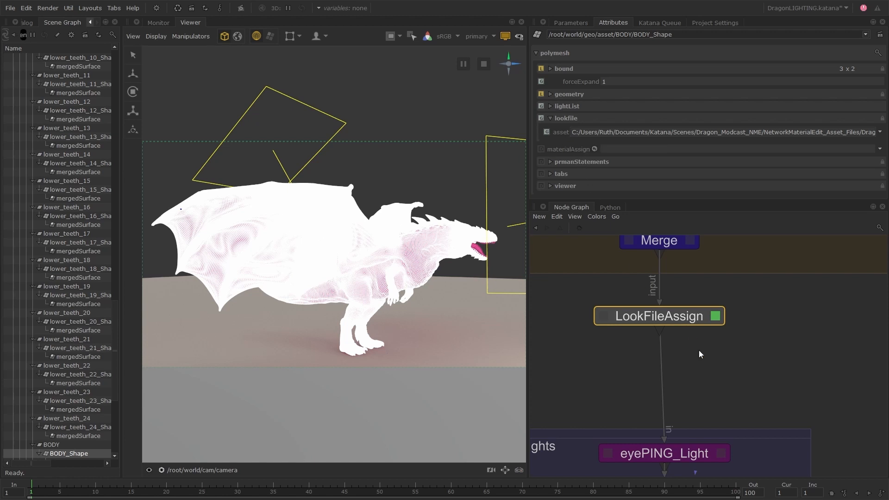
# Step: Insert a LookFileResolve node directly below the LookFileAssign node and edit it
pyautogui.press('Tab')
pyautogui.write('lookf')
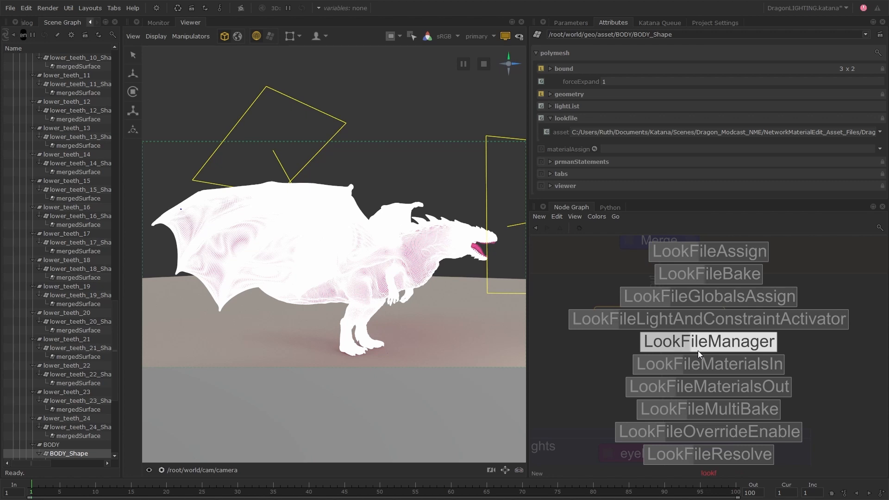
pyautogui.click(708, 454)
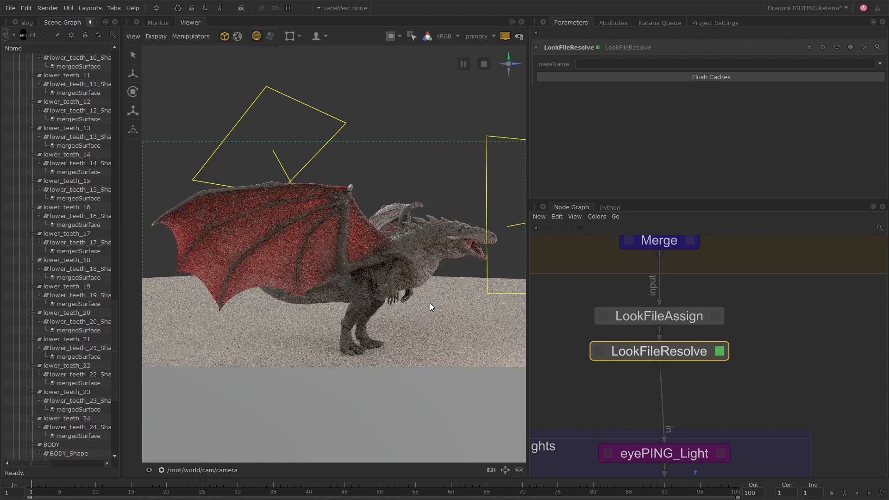
# Step: Examine BODY_Shape's info and lookfile attributes, toggling LookFileResolve off and on, and inspect the rendered dragon from the front
pyautogui.click(362, 229)
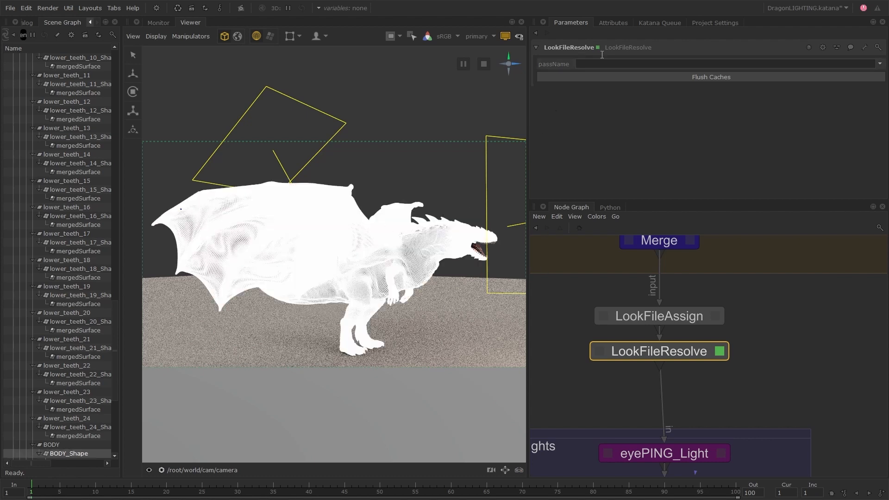
pyautogui.click(612, 24)
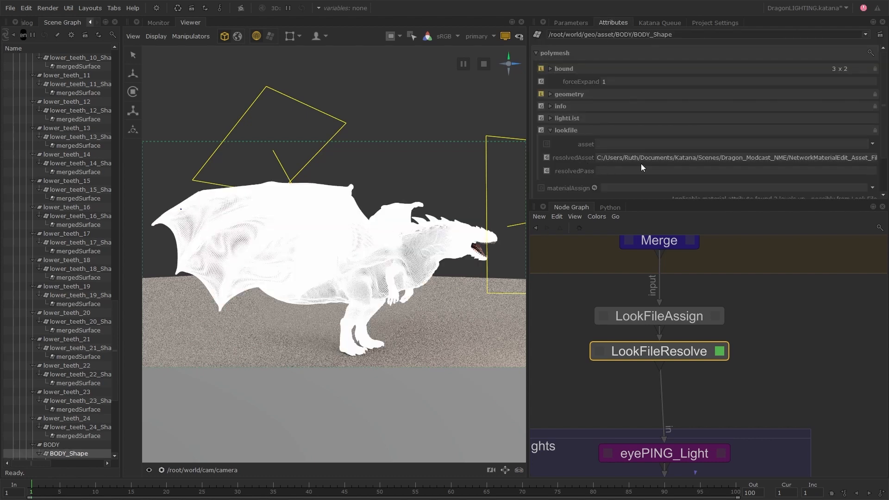
pyautogui.click(554, 104)
pyautogui.click(571, 118)
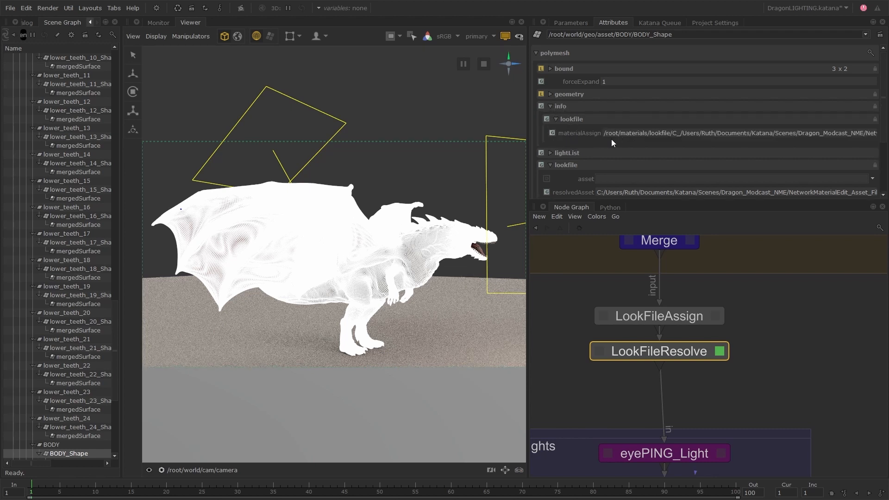
pyautogui.press('d')
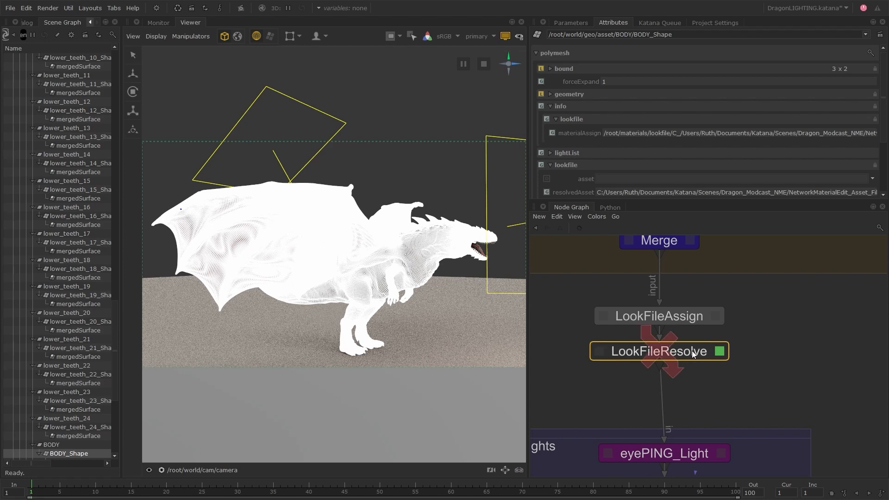
pyautogui.press('d')
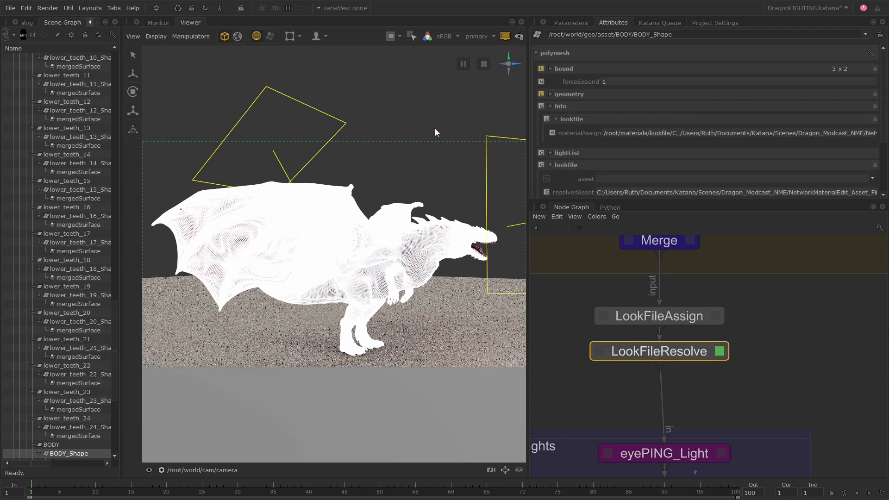
pyautogui.click(573, 23)
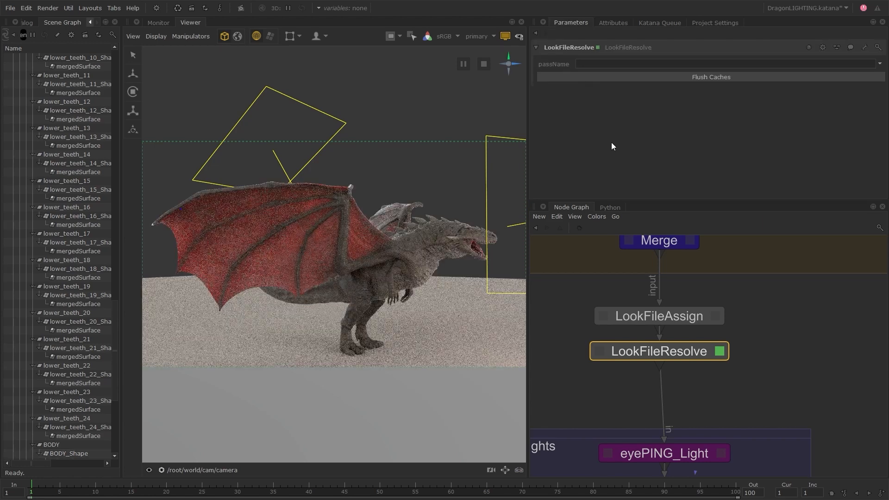
pyautogui.moveTo(448, 186)
pyautogui.keyDown('alt'); pyautogui.mouseDown()
pyautogui.moveTo(465, 215)
pyautogui.moveTo(464, 237)
pyautogui.moveTo(418, 240)
pyautogui.moveTo(434, 265)
pyautogui.moveTo(399, 263)
pyautogui.mouseUp(); pyautogui.keyUp('alt')
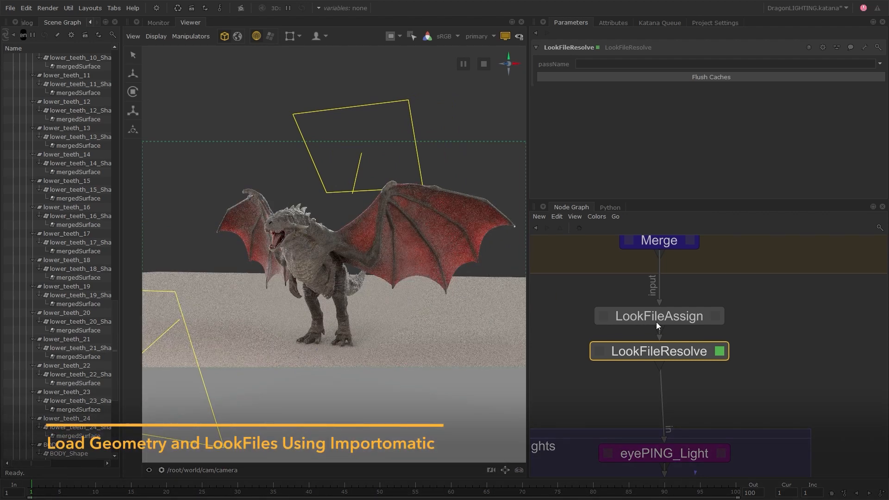
# Step: Disable both the LookFileAssign and LookFileResolve nodes below the Merge node
pyautogui.moveTo(574, 287); pyautogui.dragTo(657, 322, button='middle')
pyautogui.scroll(-4, 618, 332)
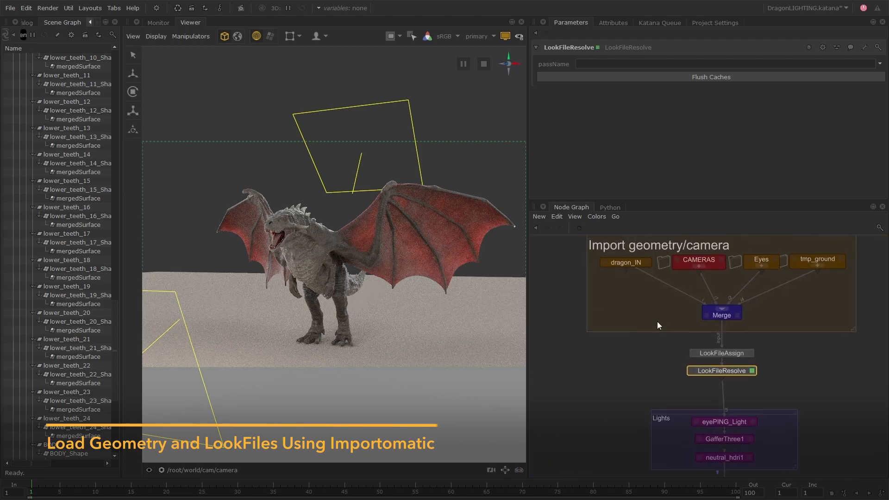
pyautogui.click(611, 290)
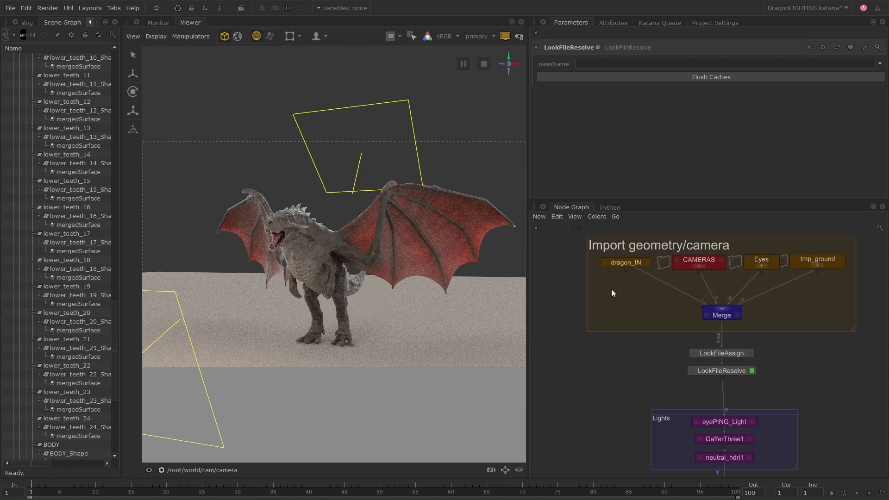
pyautogui.scroll(4, 769, 358)
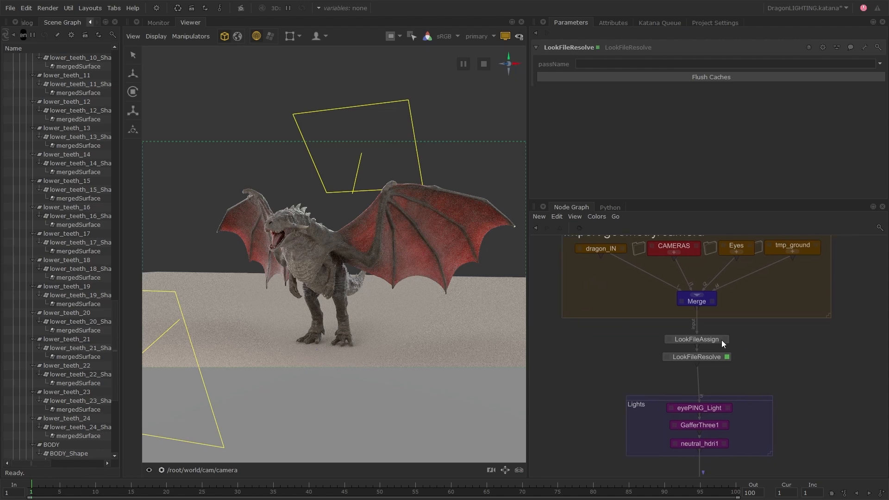
pyautogui.moveTo(757, 327); pyautogui.dragTo(697, 375)
pyautogui.press('d')
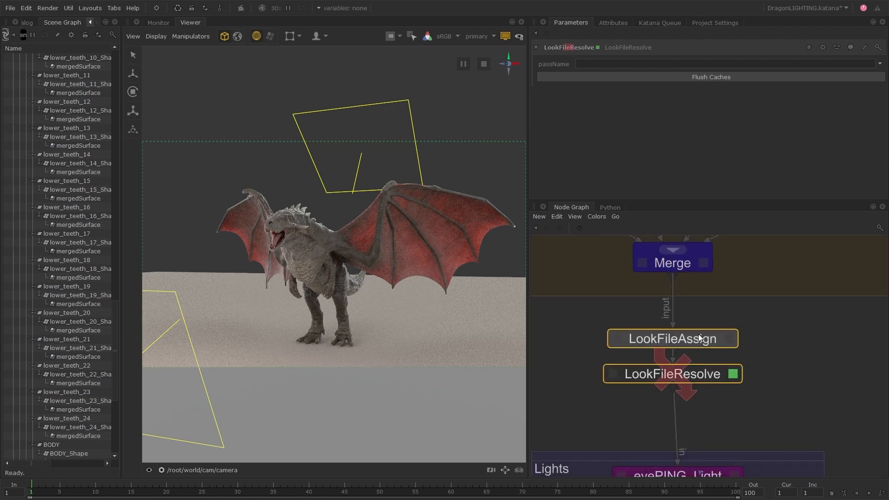
pyautogui.press('d')
pyautogui.scroll(-4, 592, 306)
pyautogui.moveTo(592, 306); pyautogui.dragTo(681, 351, button='middle')
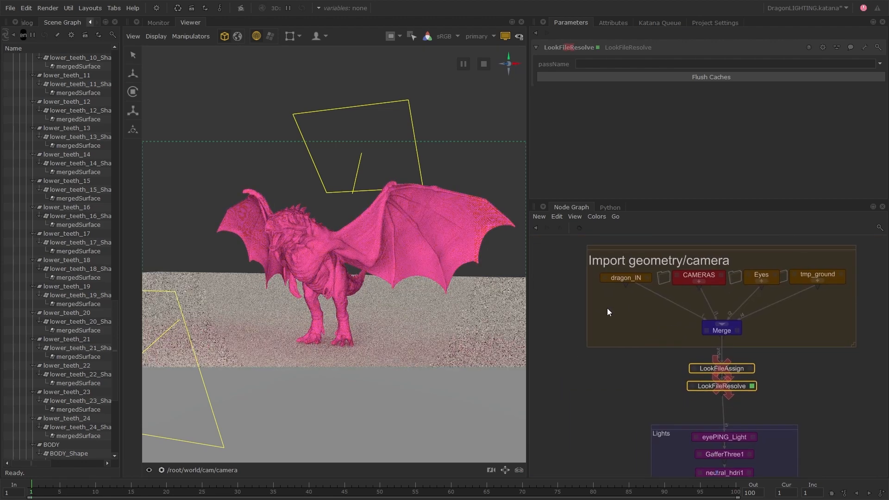
# Step: Add an Importomatic node below dragon_IN in the Import geometry/camera group and open its parameters
pyautogui.click(607, 308)
pyautogui.press('Tab')
pyautogui.write('Importomatic')
pyautogui.press('Return')
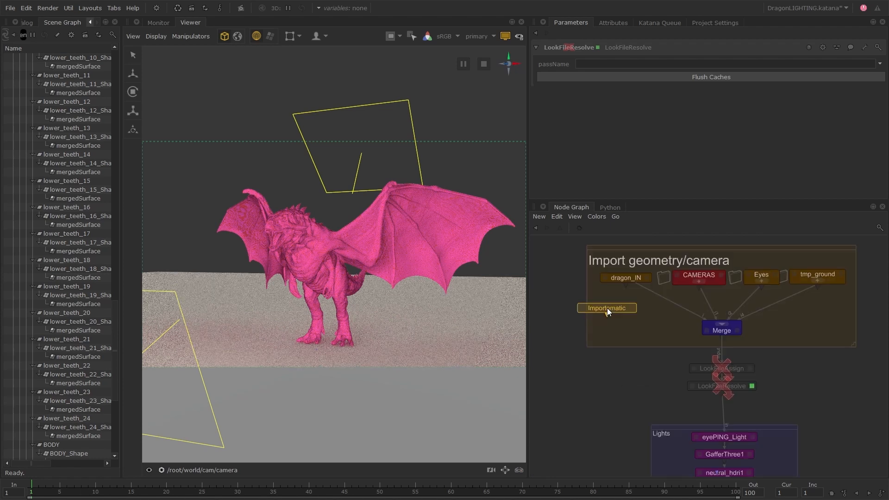
pyautogui.click(622, 307)
pyautogui.click(647, 306)
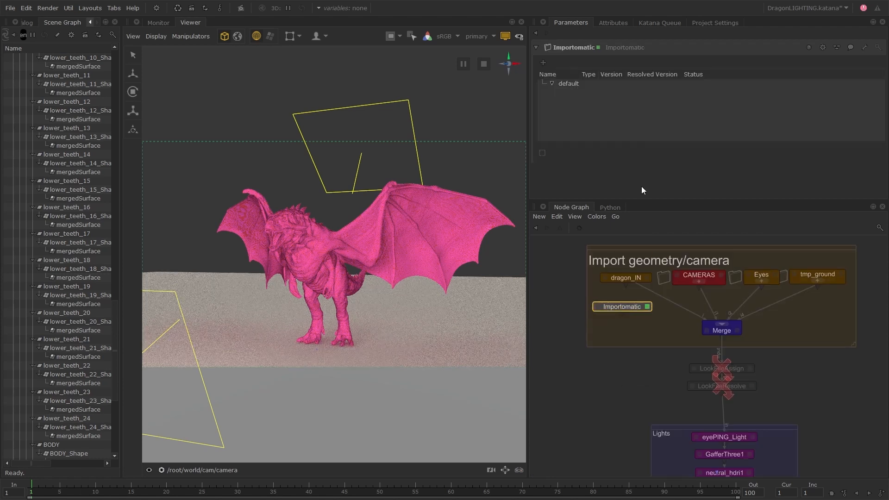
# Step: Add DRAGON.abc from the Dragon_Asset folder as an Importomatic Alembic, and connect Importomatic to Merge in place of dragon_IN
pyautogui.click(545, 62)
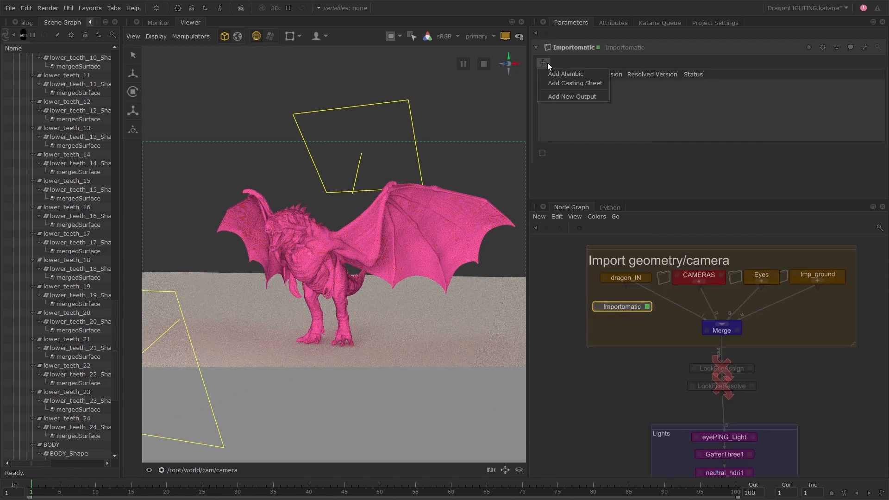
pyautogui.click(585, 74)
pyautogui.click(245, 163)
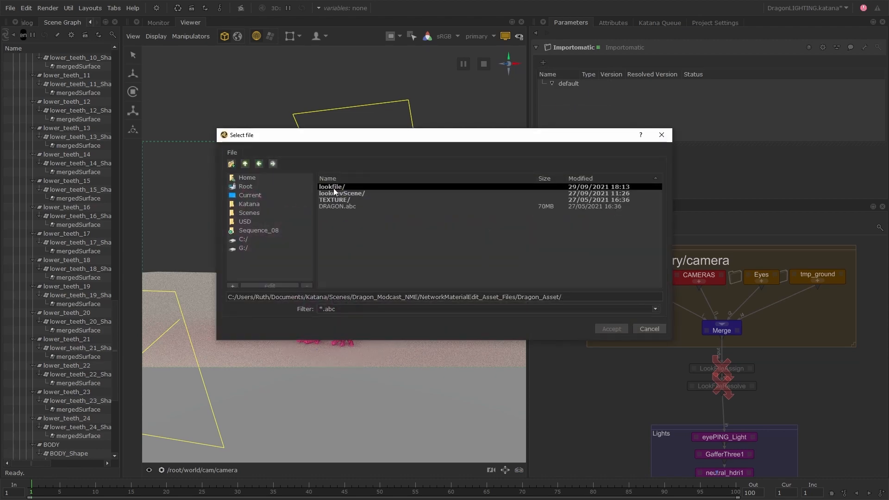
pyautogui.click(342, 206)
pyautogui.click(611, 328)
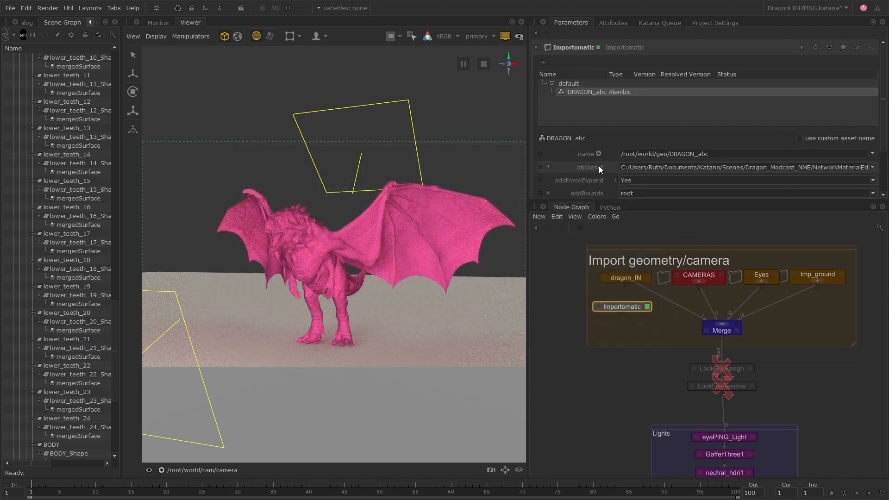
pyautogui.scroll(3, 639, 288)
pyautogui.moveTo(644, 280); pyautogui.dragTo(628, 298)
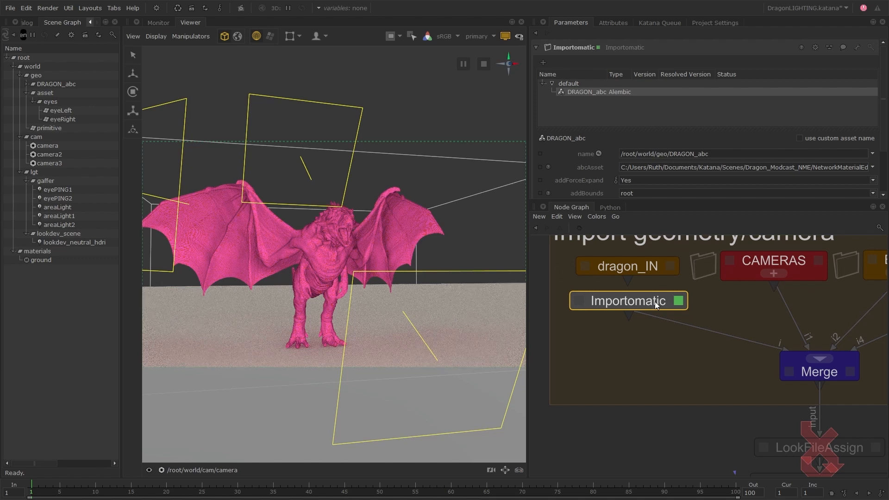
# Step: Assign dragon.klf from the Dragon_Asset lookfile folder as the look file of the DRAGON_abc Alembic in the Importomatic node
pyautogui.rightClick(610, 95)
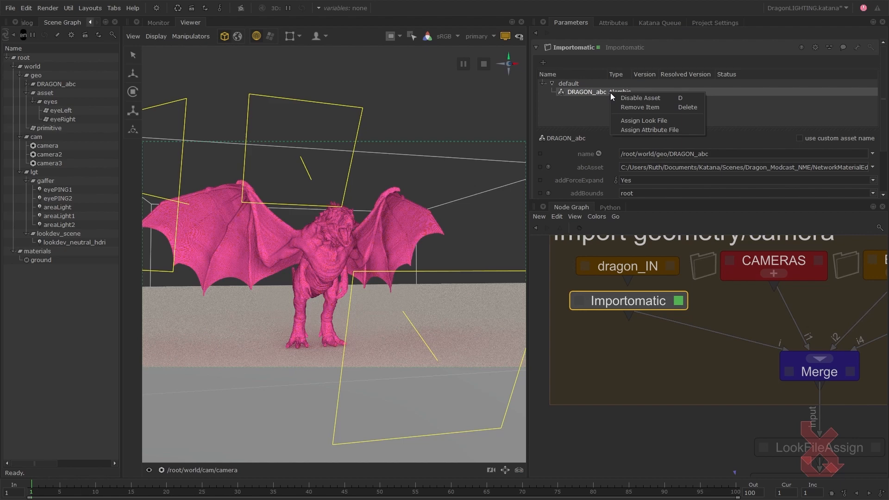
pyautogui.click(671, 120)
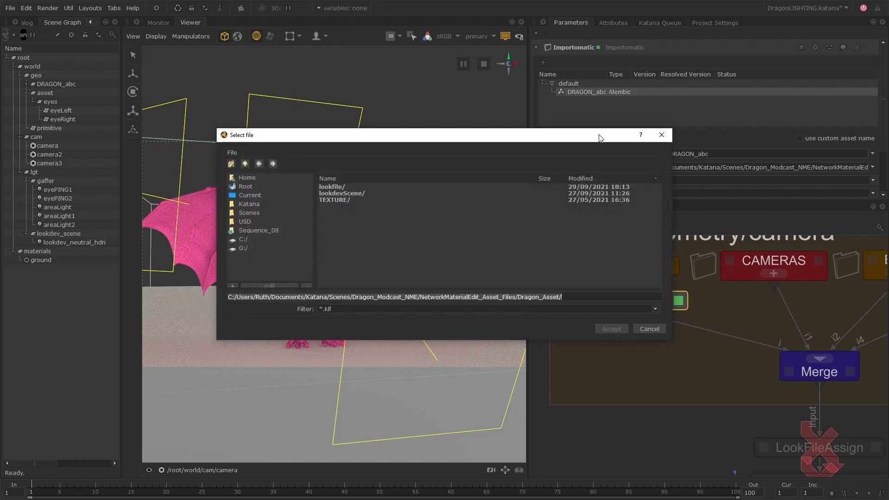
pyautogui.doubleClick(362, 186)
pyautogui.click(342, 187)
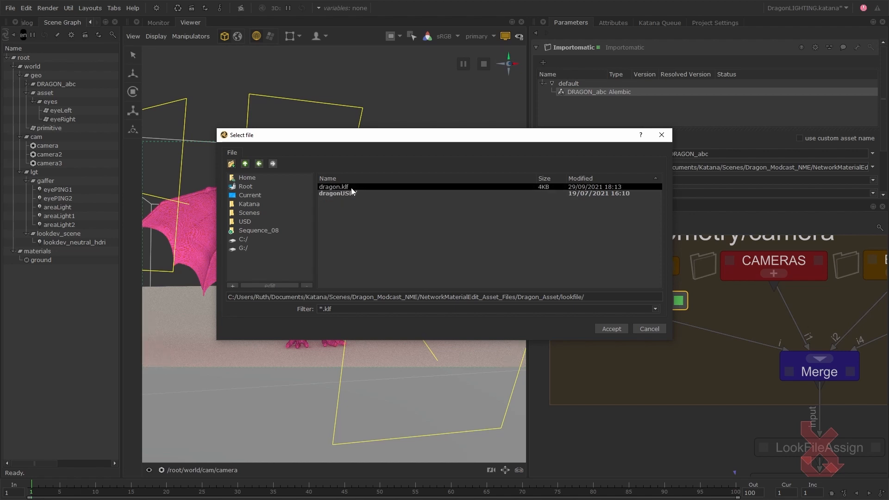
pyautogui.click(613, 330)
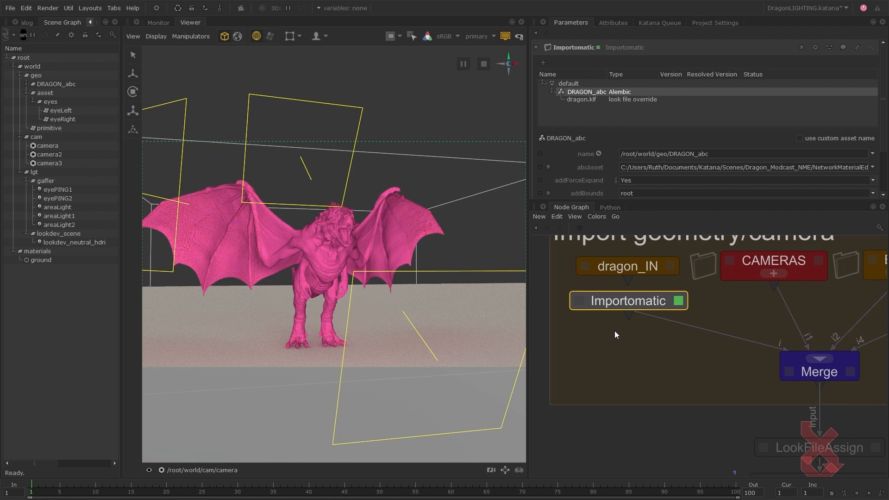
# Step: Re-enable the LookFileResolve node below Merge, leaving LookFileAssign disabled
pyautogui.moveTo(670, 391); pyautogui.dragTo(616, 307, button='middle')
pyautogui.scroll(-4, 647, 367)
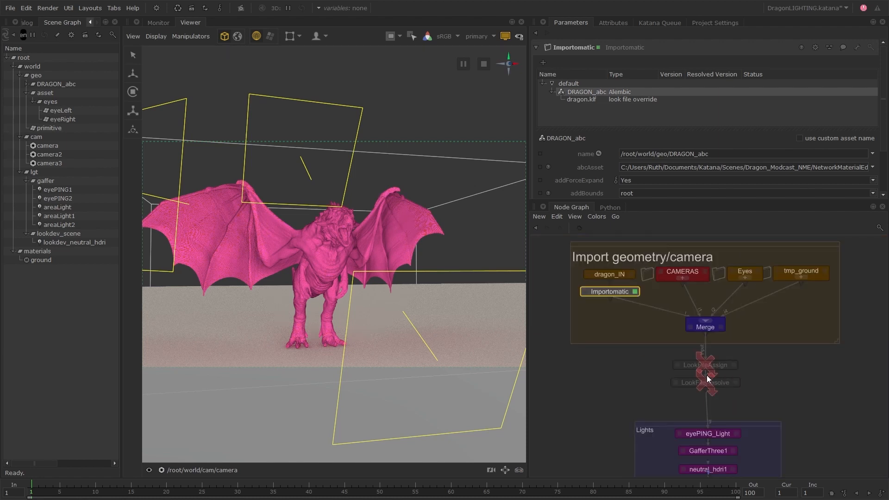
pyautogui.scroll(3, 715, 385)
pyautogui.click(720, 385)
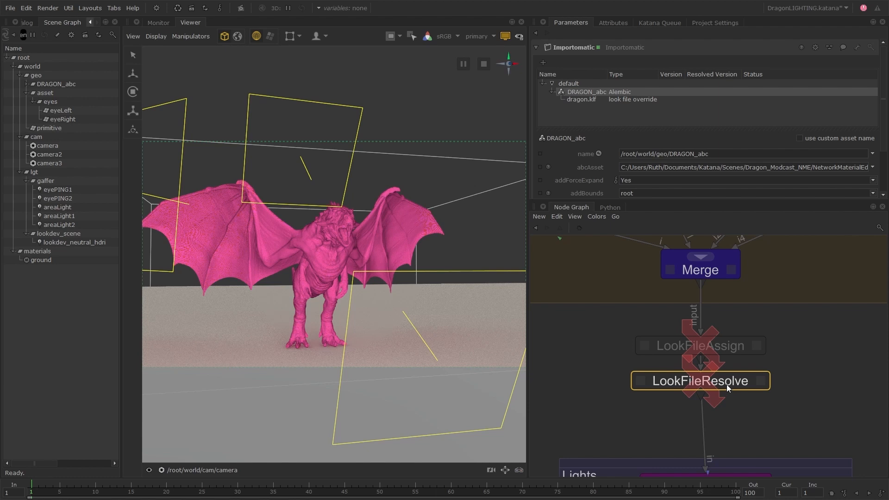
pyautogui.press('d')
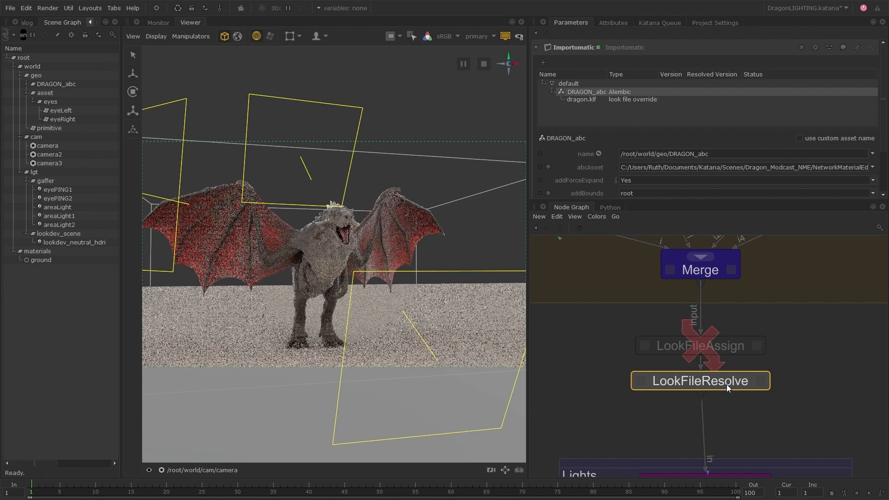
# Step: Widen the Viewer and inspect the rendered dragon's materials from the front at closer range
pyautogui.keyDown('alt'); pyautogui.moveTo(428, 280); pyautogui.dragTo(411, 281); pyautogui.keyUp('alt')
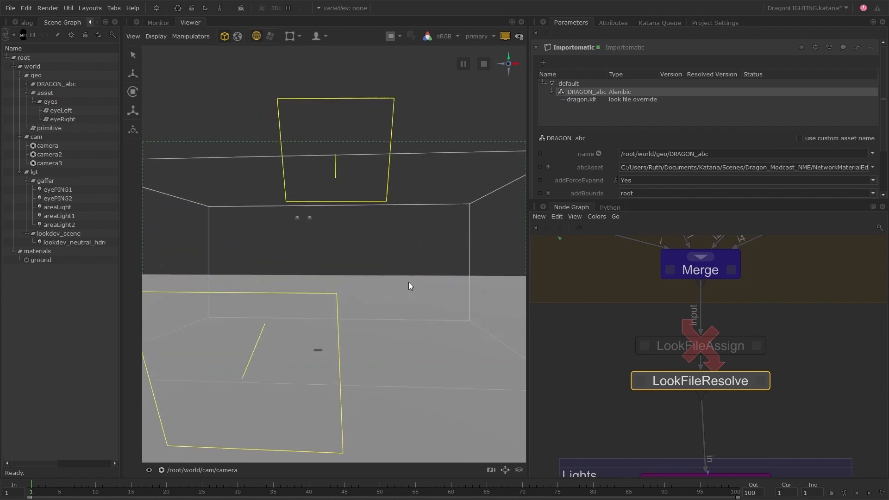
pyautogui.keyDown('alt'); pyautogui.moveTo(368, 258); pyautogui.dragTo(408, 254); pyautogui.keyUp('alt')
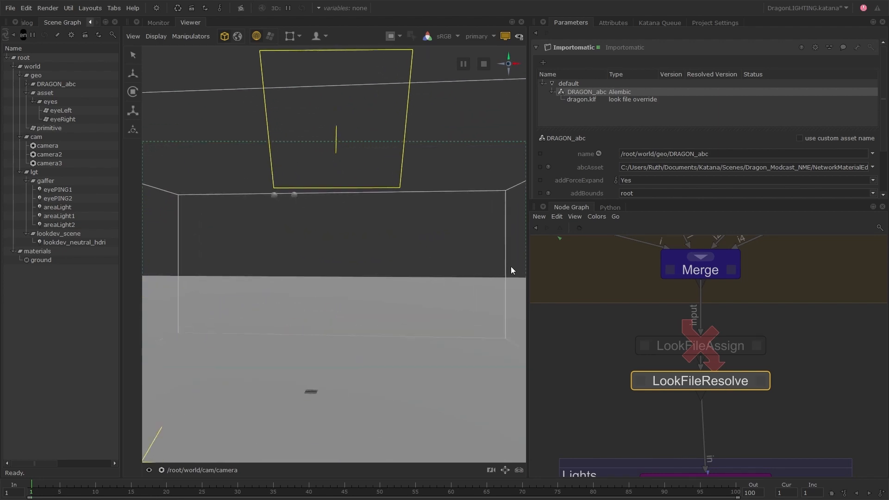
pyautogui.moveTo(528, 267); pyautogui.dragTo(618, 267)
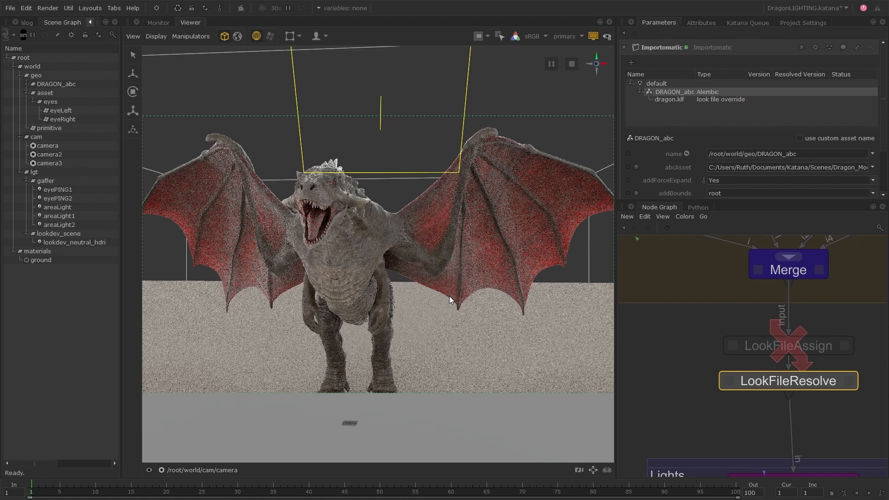
pyautogui.scroll(-3, 712, 327)
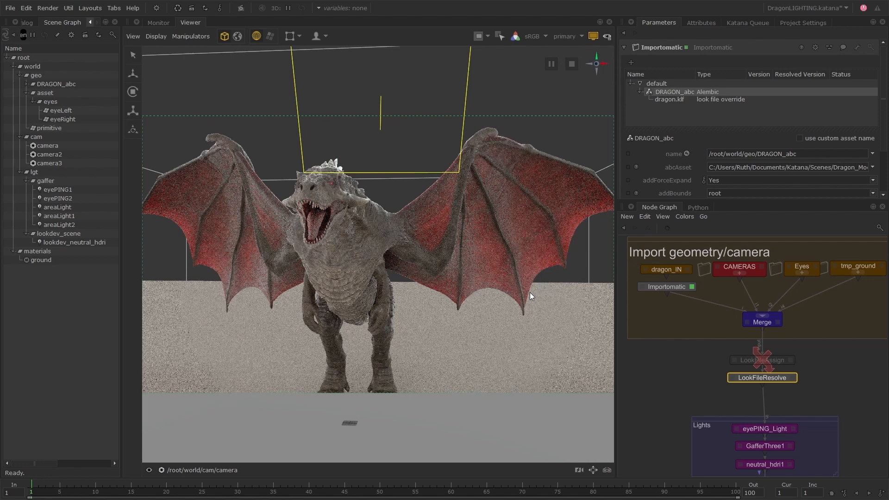
# Step: Expand the full hierarchy beneath DRAGON_abc in the Scene Graph to load the dragon's geometry in the Viewer
pyautogui.click(76, 85)
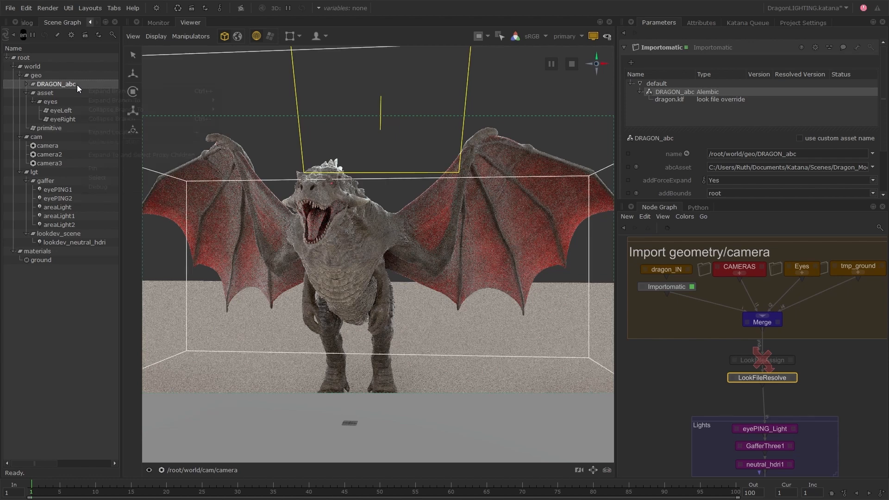
pyautogui.rightClick(77, 84)
pyautogui.click(93, 89)
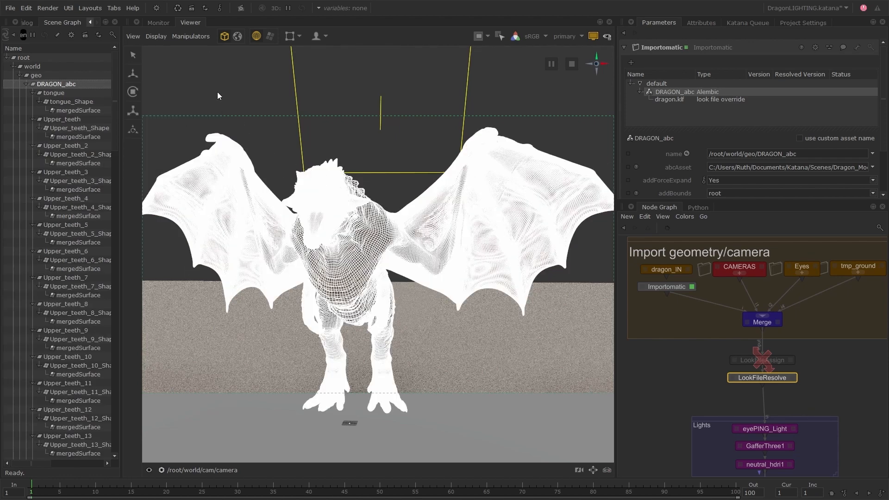
pyautogui.click(276, 133)
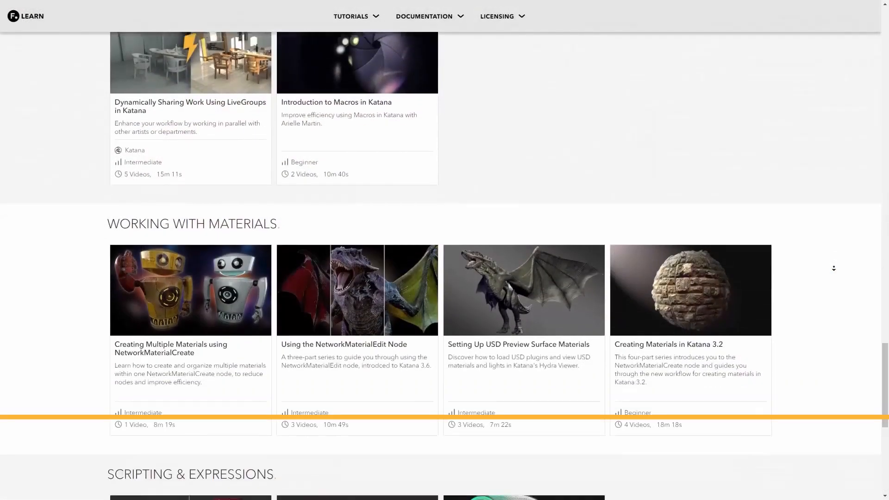
# Step: Switch to the Foundry Learn website and open the "Using the NetworkMaterialEdit Node" course under Working with Materials
pyautogui.scroll(-2, 836, 271)
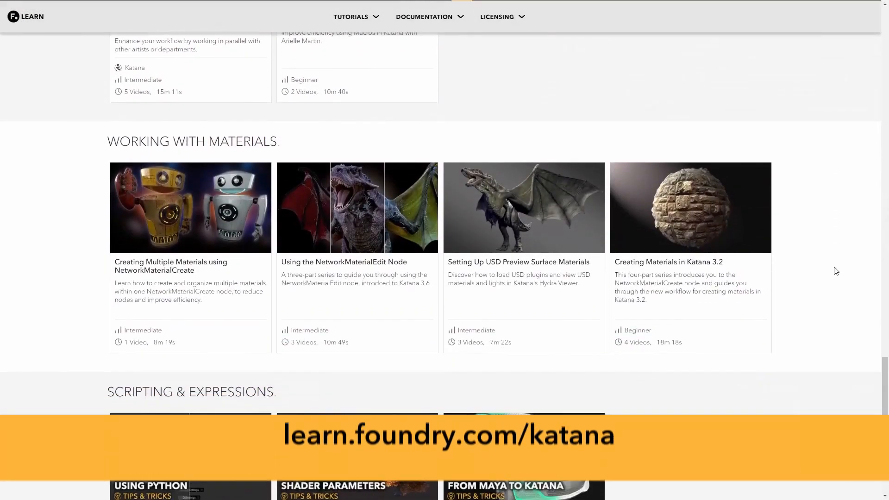
pyautogui.click(386, 270)
pyautogui.scroll(-4, 401, 298)
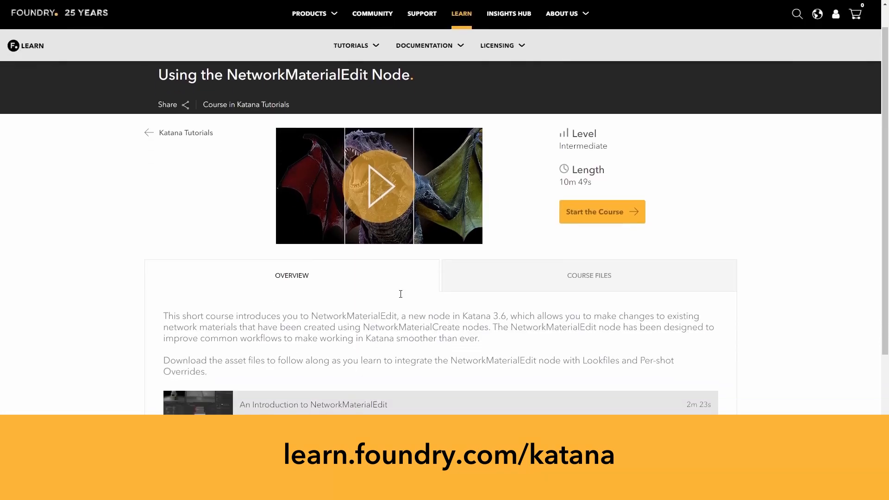